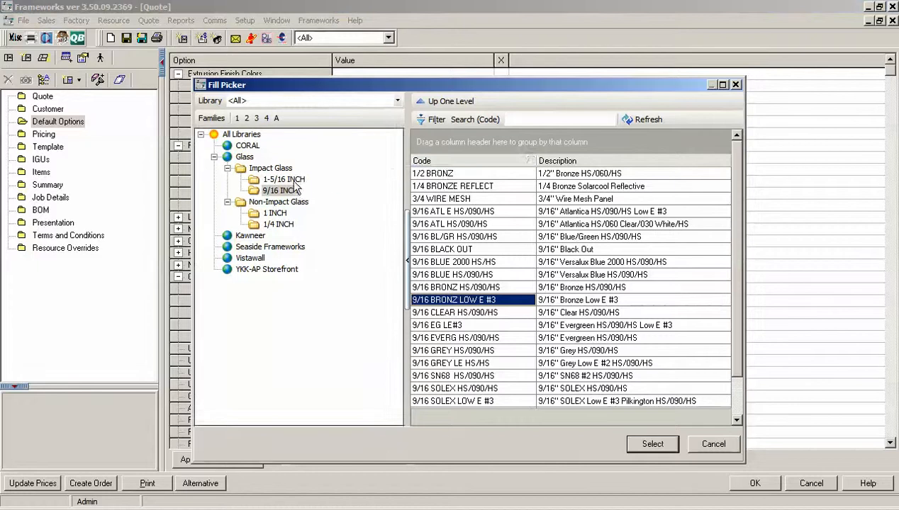
# Set the default Fill1 to 9/16 BLUE HS/090/HS from the 9/16 INCH impact glass family
pyautogui.click(282, 179)
pyautogui.click(279, 170)
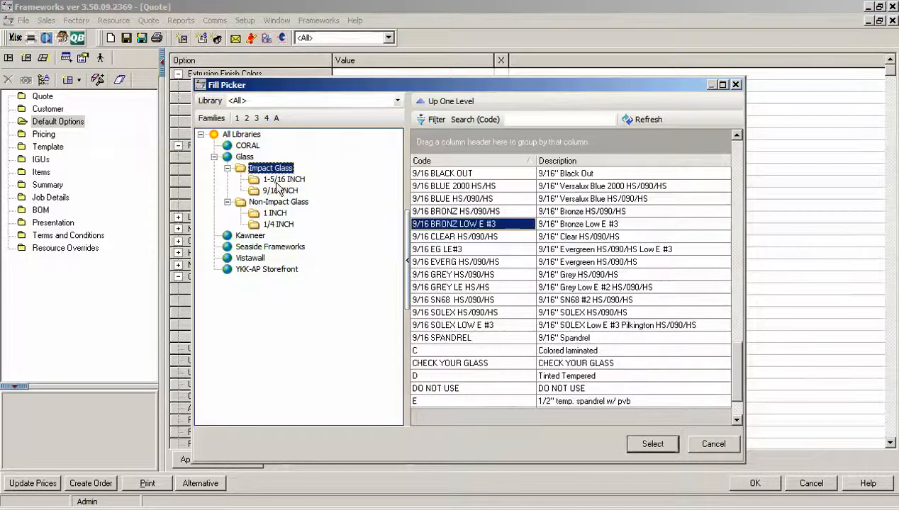
pyautogui.click(282, 202)
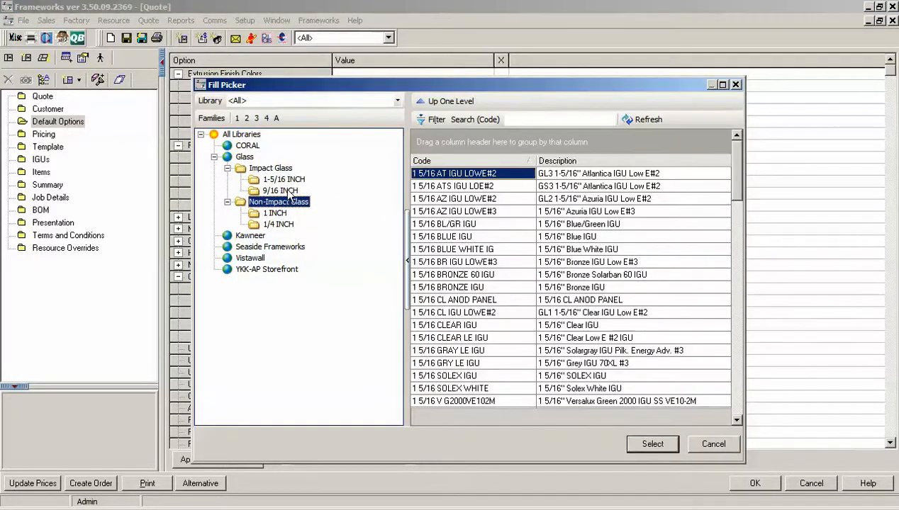
pyautogui.click(289, 192)
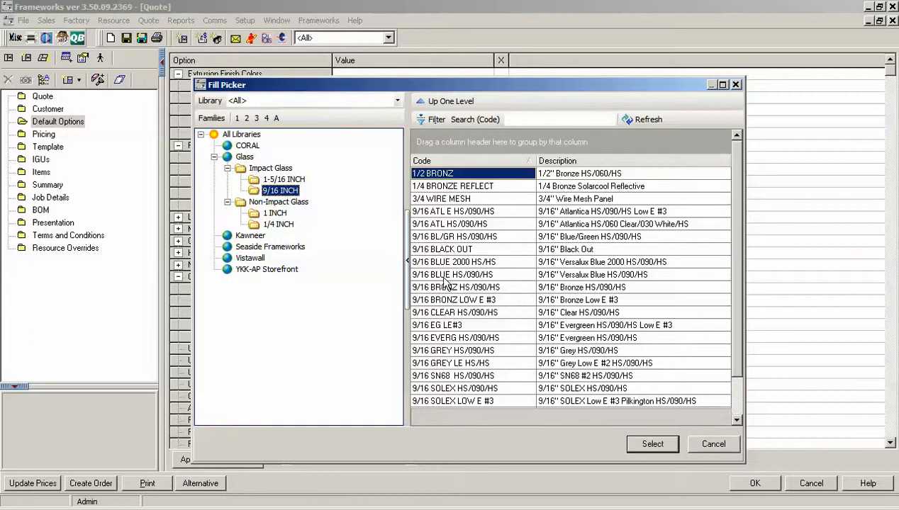
pyautogui.doubleClick(496, 275)
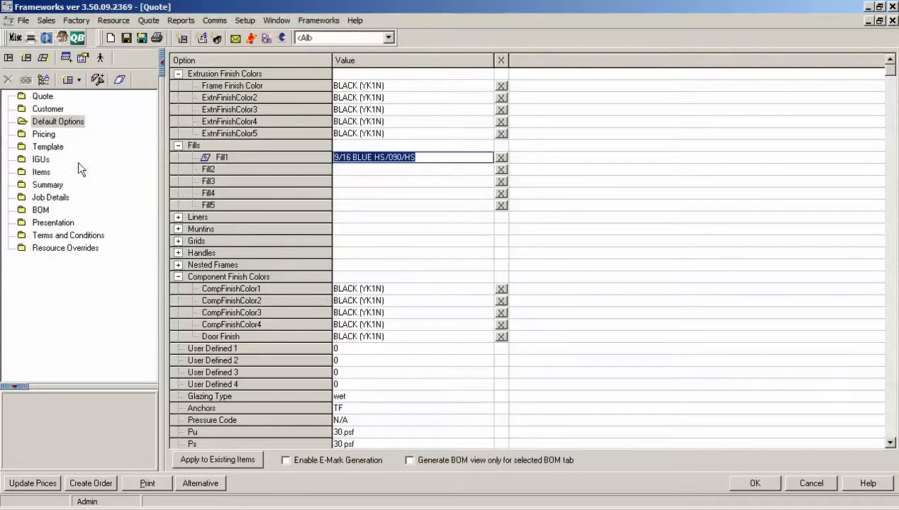
# Add a YHS50 Impact Storefront frame to the quote items with quantity 2 and customer reference W1
pyautogui.click(41, 172)
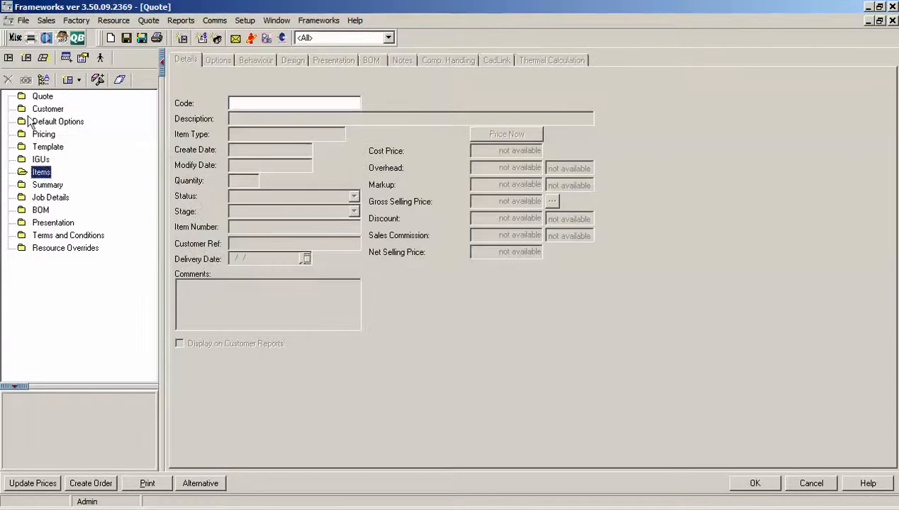
pyautogui.click(8, 61)
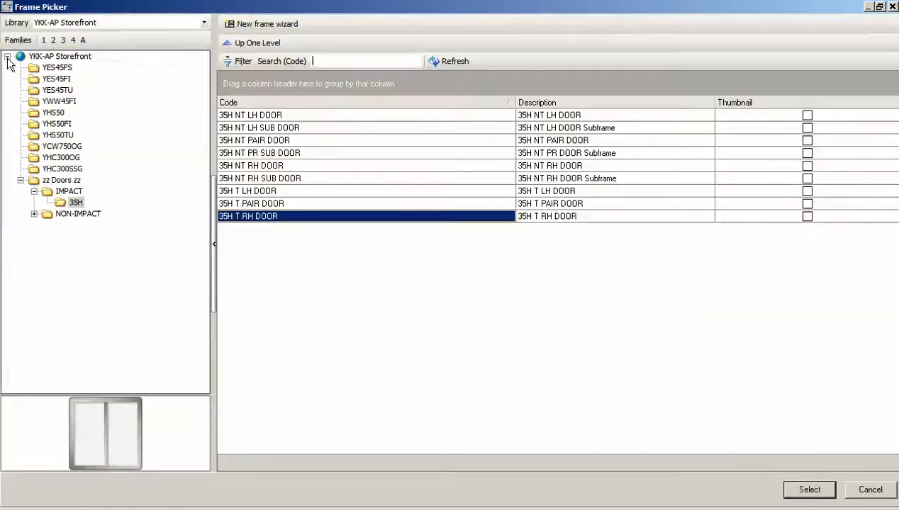
pyautogui.click(55, 112)
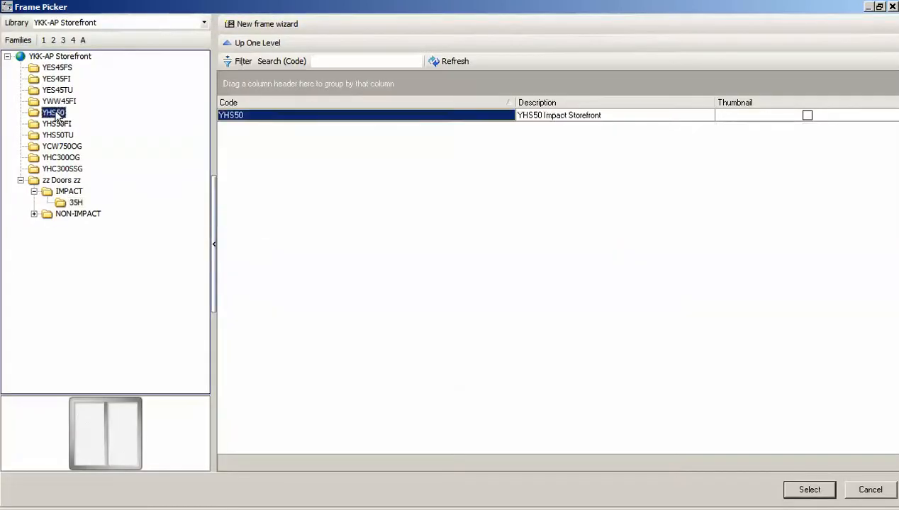
pyautogui.doubleClick(280, 124)
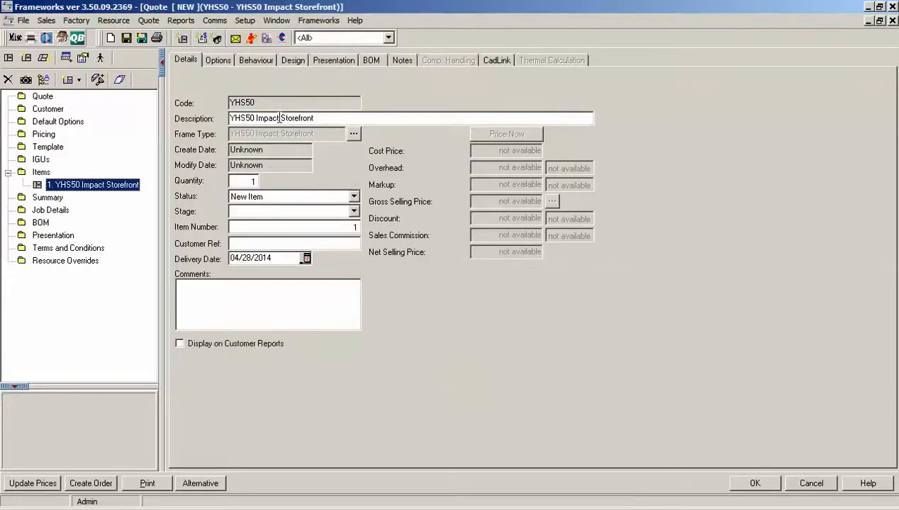
pyautogui.moveTo(254, 181); pyautogui.dragTo(185, 181)
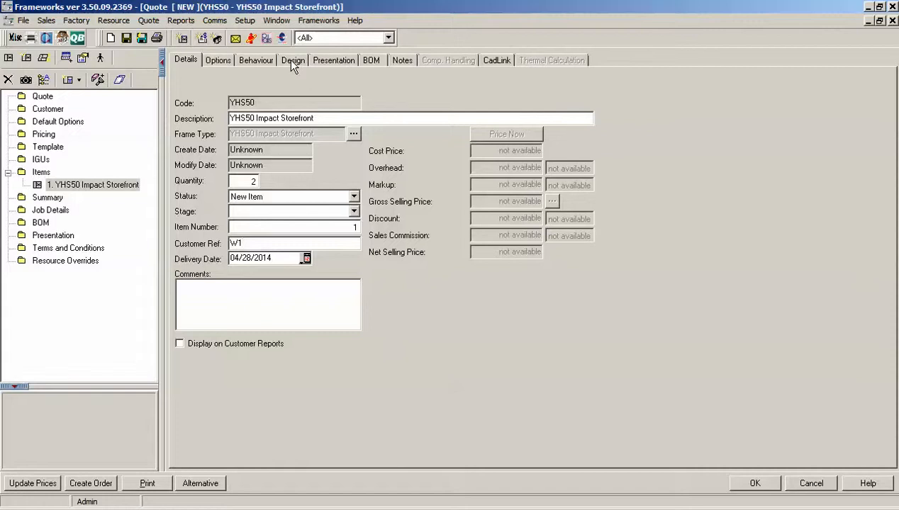
# Start the frame definition for the YHS50 item's design, using the Standard shape with 4 panels
pyautogui.click(292, 62)
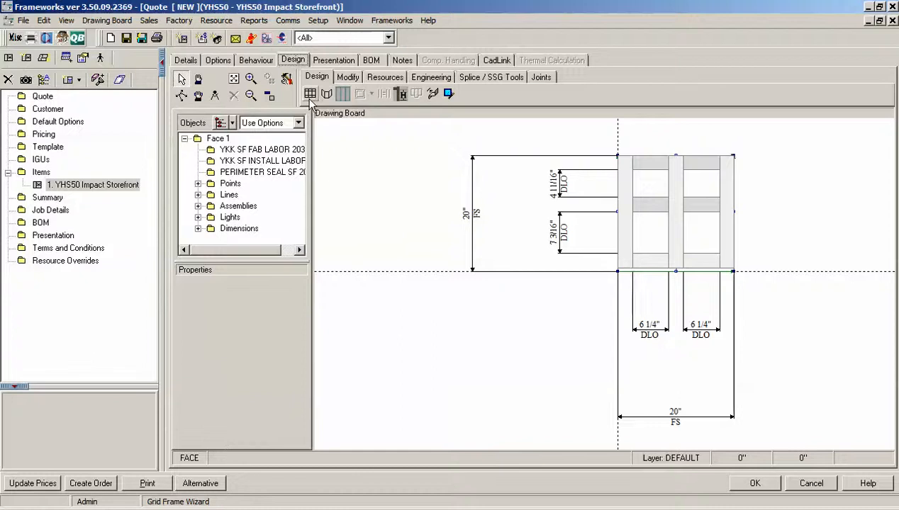
pyautogui.click(343, 95)
pyautogui.moveTo(345, 141); pyautogui.dragTo(187, 142)
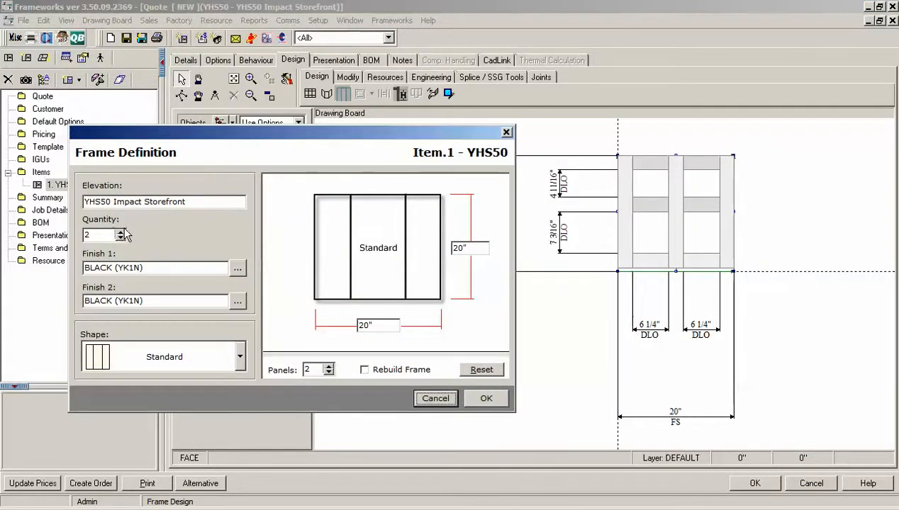
pyautogui.click(240, 358)
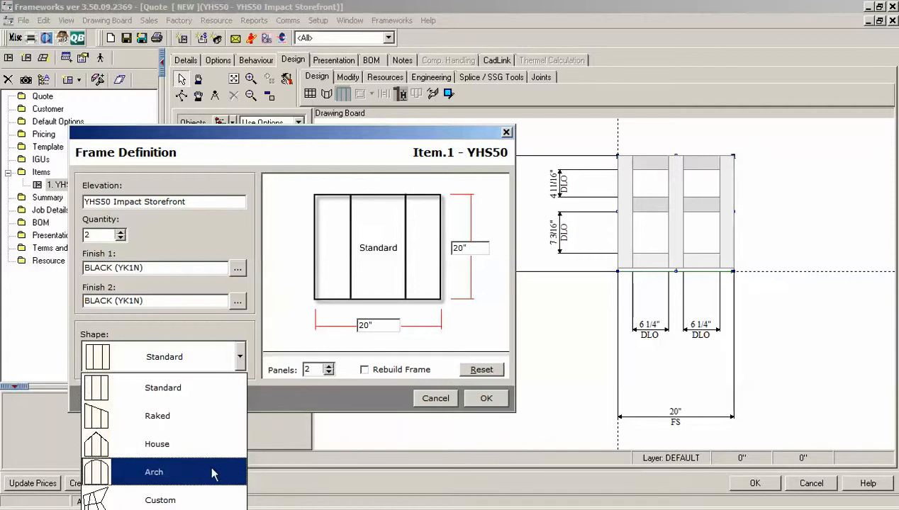
pyautogui.click(223, 235)
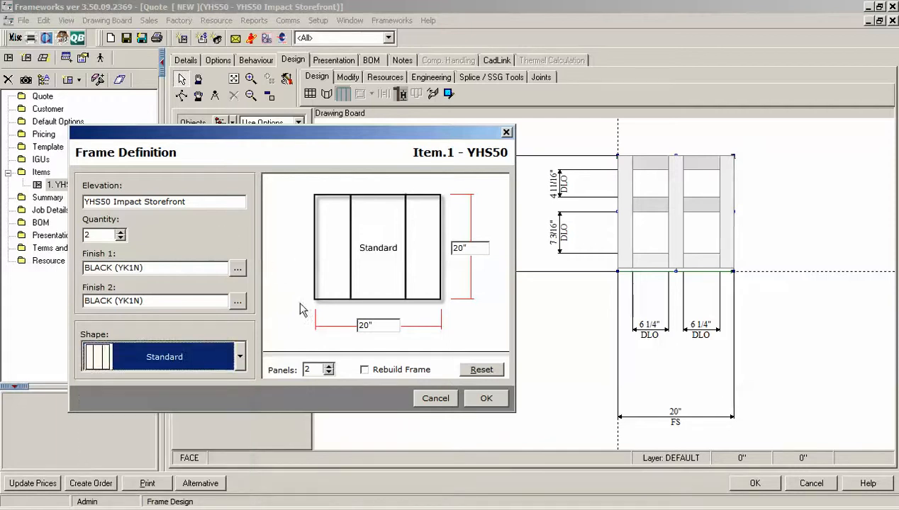
pyautogui.click(331, 372)
pyautogui.click(331, 373)
# Set the frame's overall width to 160" and height to 120", and apply the frame definition
pyautogui.doubleClick(372, 324)
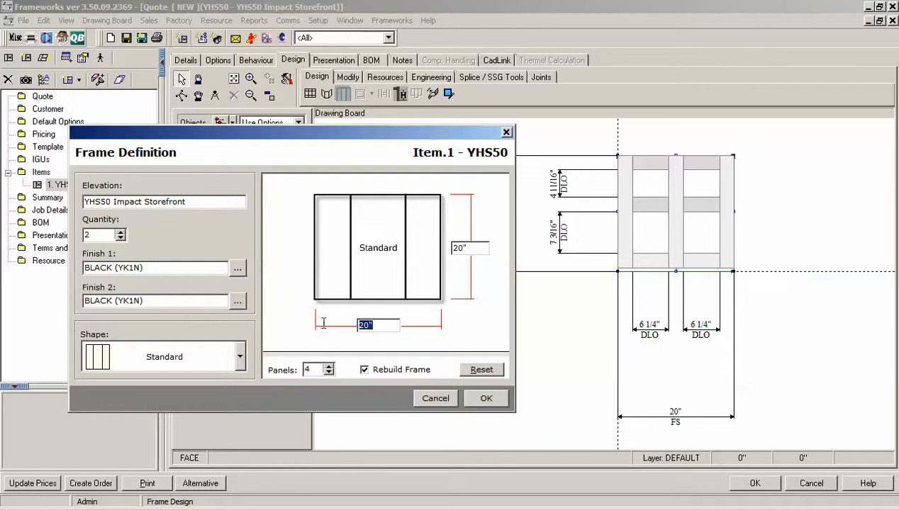
pyautogui.write('160')
pyautogui.doubleClick(459, 247)
pyautogui.write('120')
pyautogui.click(485, 401)
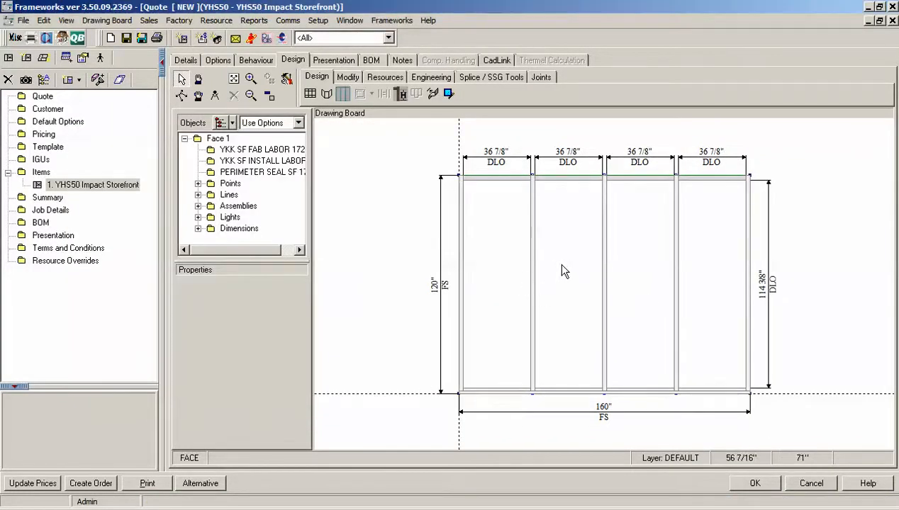
# Set the DLO width of the second panel from the left to 36"
pyautogui.doubleClick(571, 156)
pyautogui.write('3')
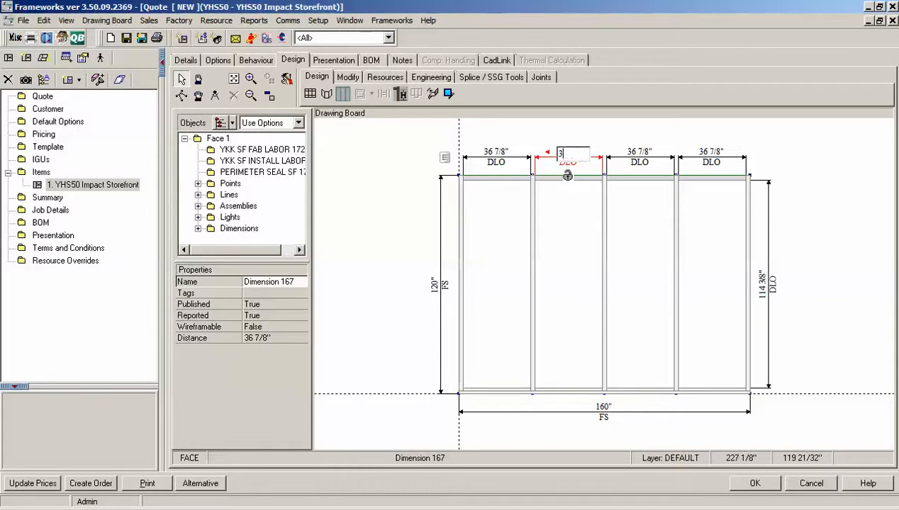
pyautogui.write('6')
pyautogui.press('Return')
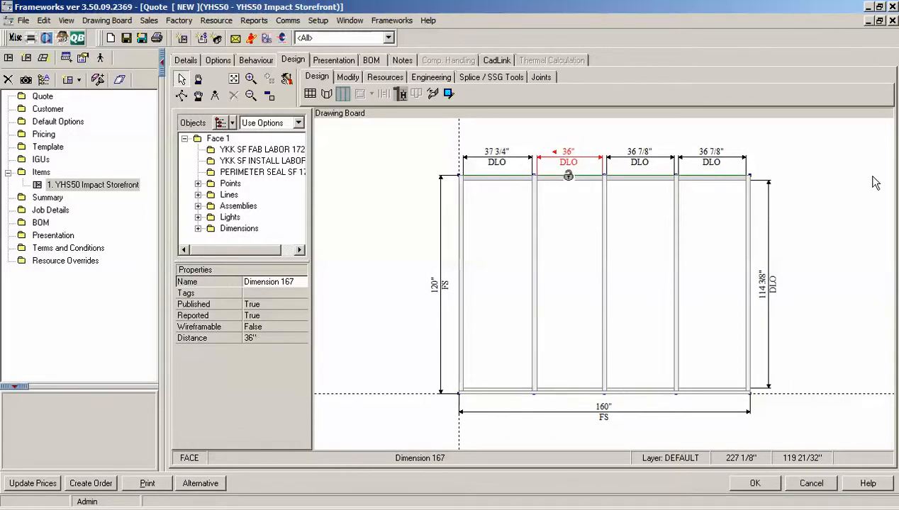
# Equalize the first, third and fourth lights by the DLO receptor, using the average width/height
pyautogui.click(498, 284)
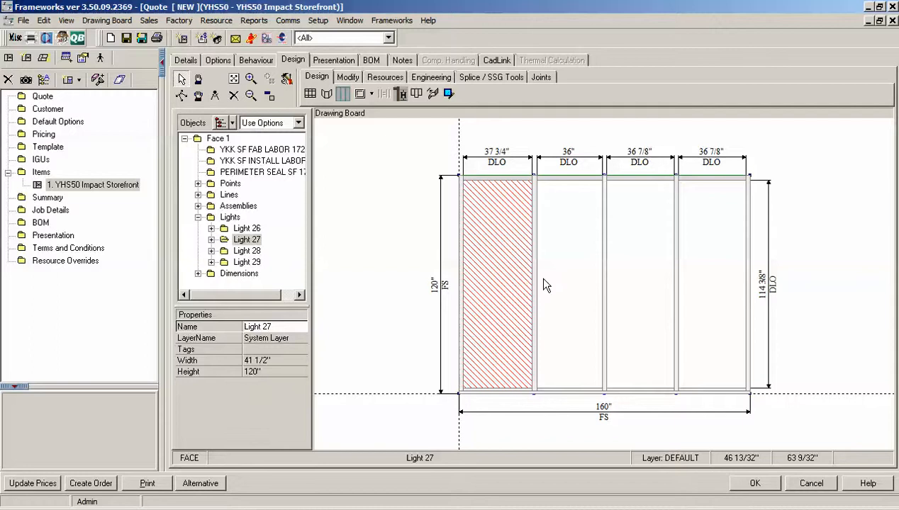
pyautogui.keyDown('ctrl'); pyautogui.click(652, 294); pyautogui.keyUp('ctrl')
pyautogui.keyDown('ctrl'); pyautogui.click(717, 291); pyautogui.keyUp('ctrl')
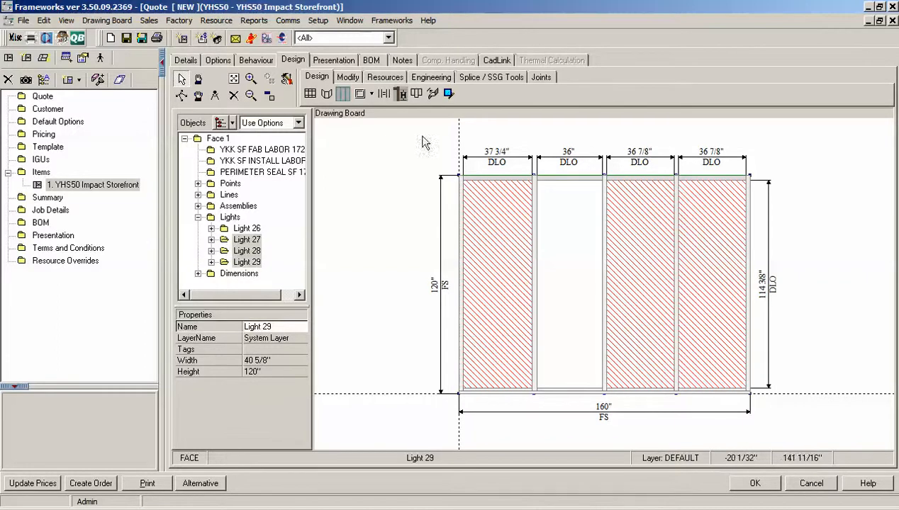
pyautogui.click(383, 97)
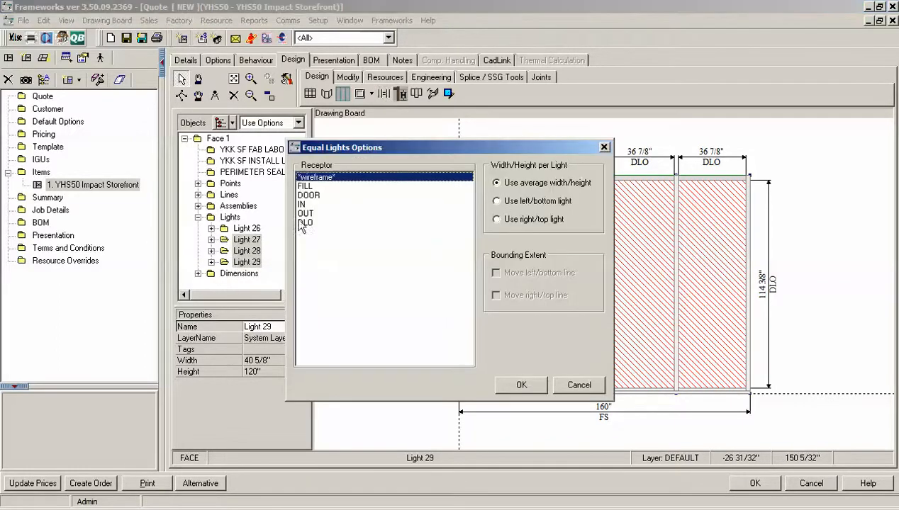
pyautogui.click(303, 222)
pyautogui.click(519, 384)
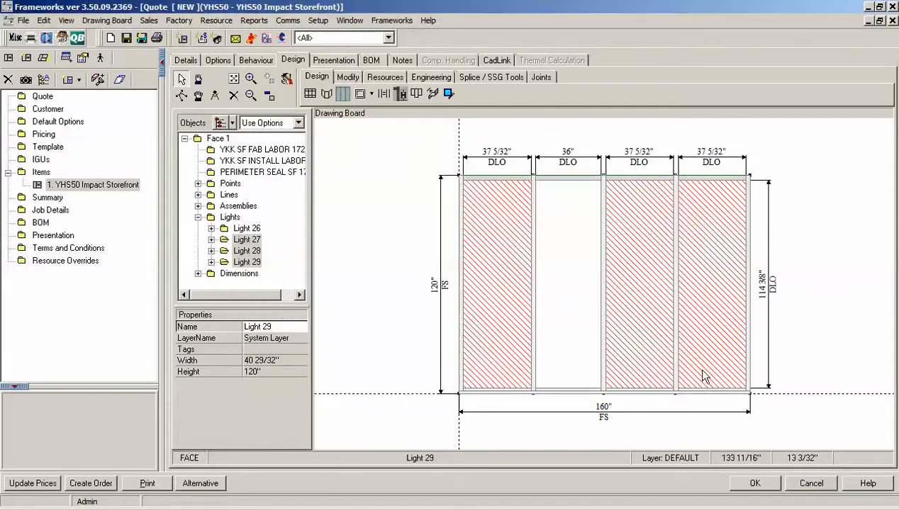
# Insert the impact door 35H T LH DOOR into the 36" wide light, deleting the fill already there
pyautogui.click(580, 303)
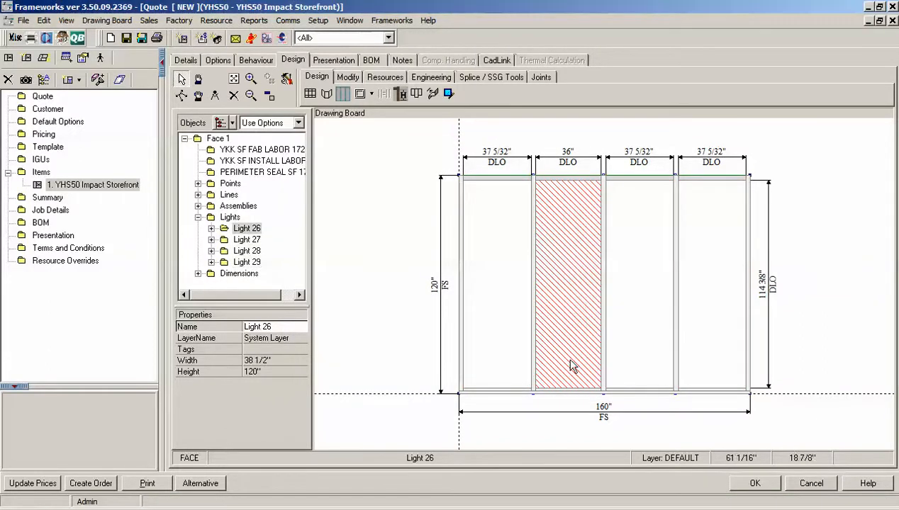
pyautogui.click(360, 95)
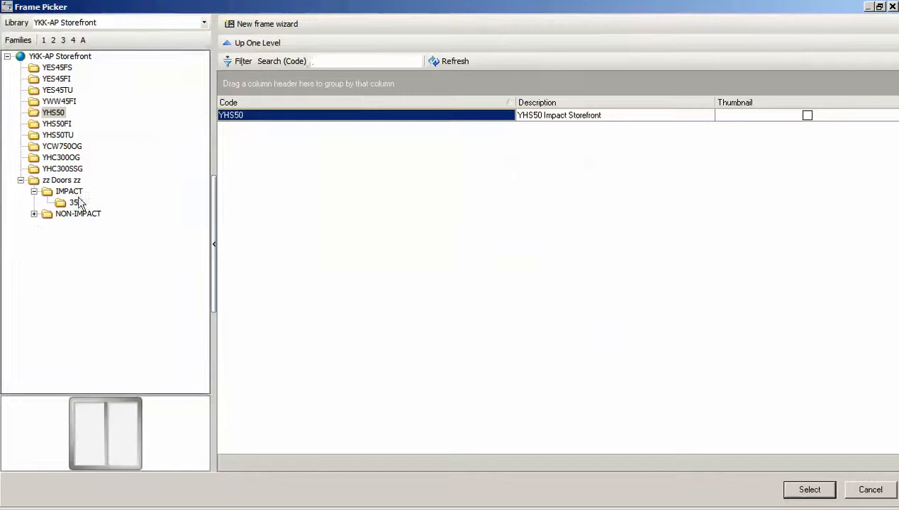
pyautogui.click(34, 213)
pyautogui.click(71, 193)
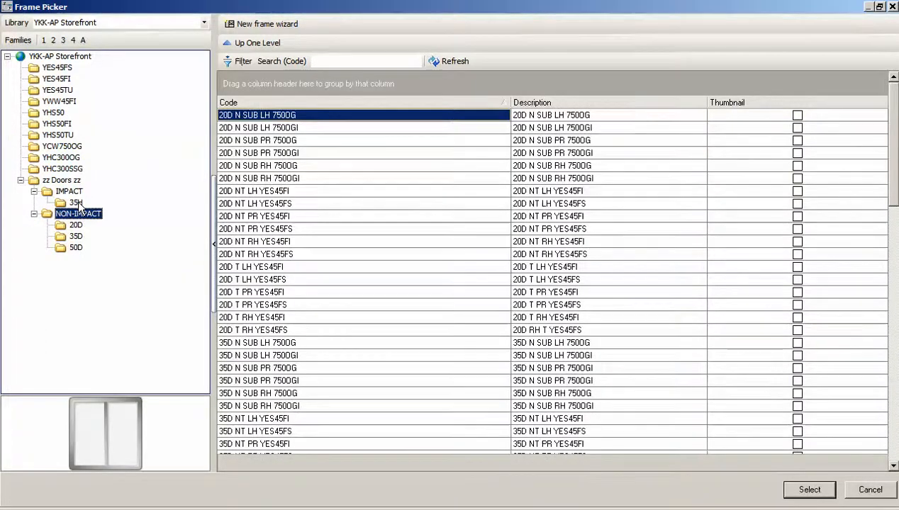
pyautogui.click(75, 201)
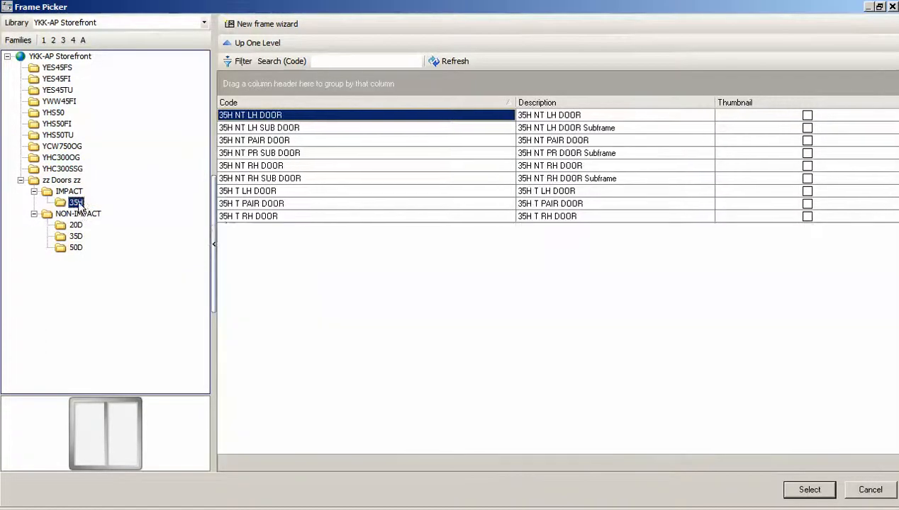
pyautogui.click(276, 188)
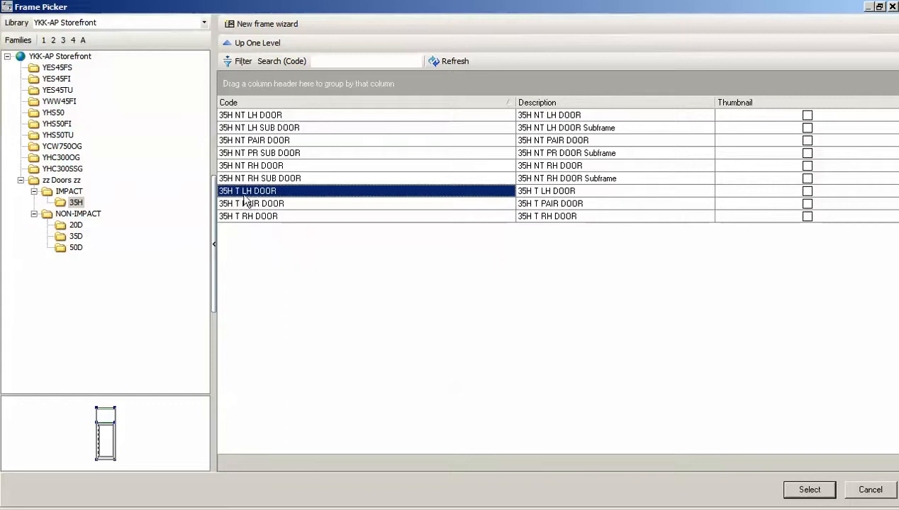
pyautogui.doubleClick(285, 189)
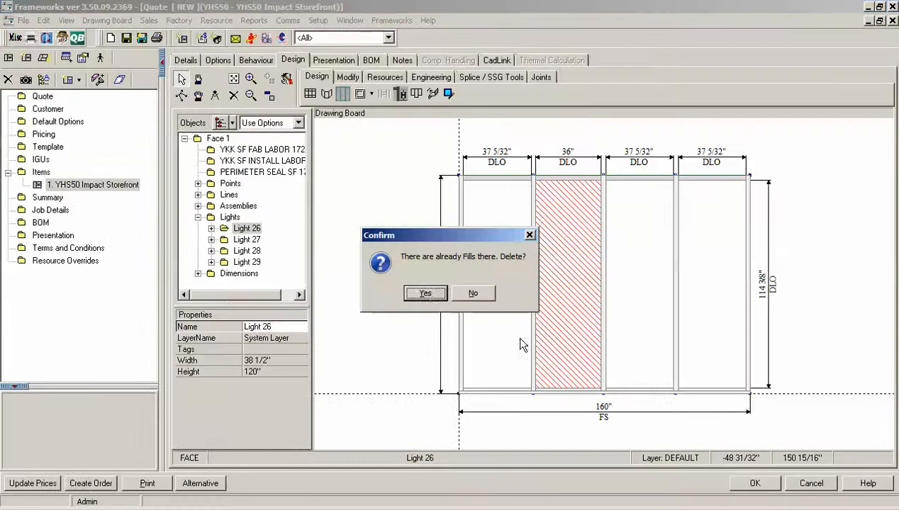
pyautogui.click(425, 293)
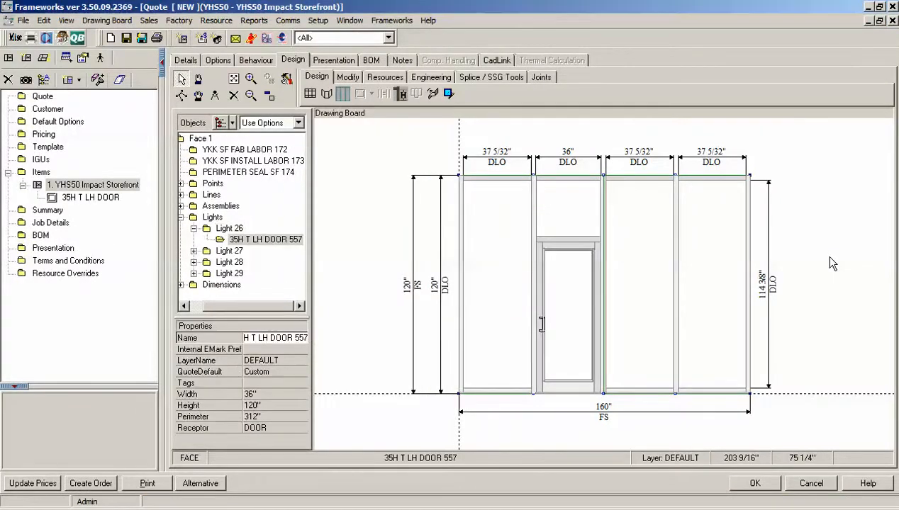
# Add a YHS50 SUBSILL perimeter assembly along only the bottom of the frame
pyautogui.click(433, 93)
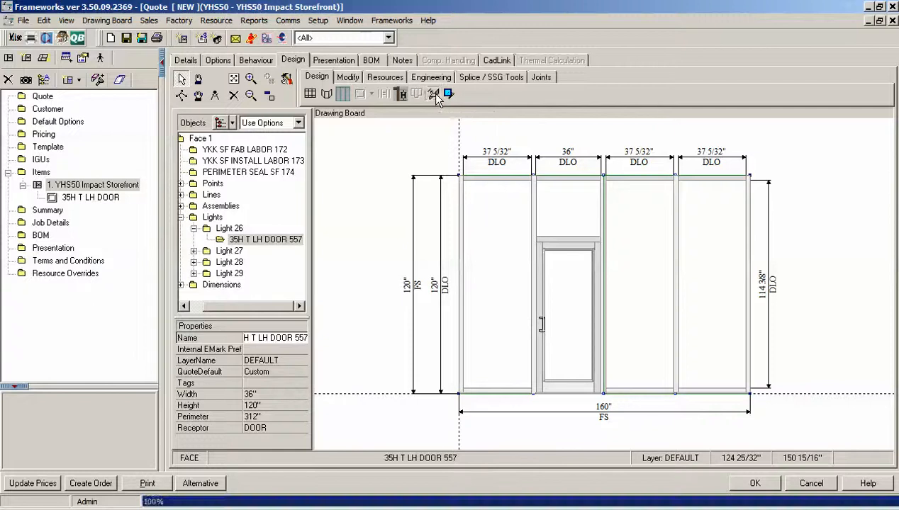
pyautogui.click(304, 279)
pyautogui.click(385, 329)
pyautogui.click(419, 384)
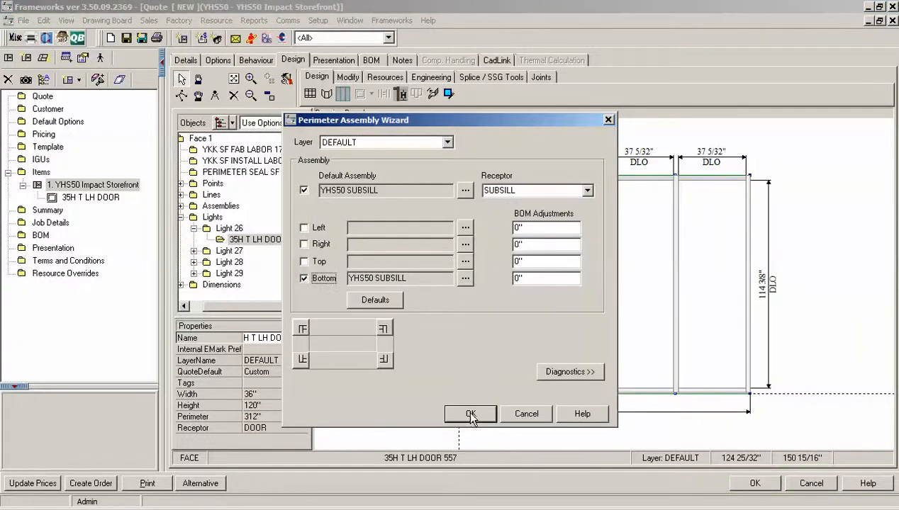
pyautogui.click(471, 415)
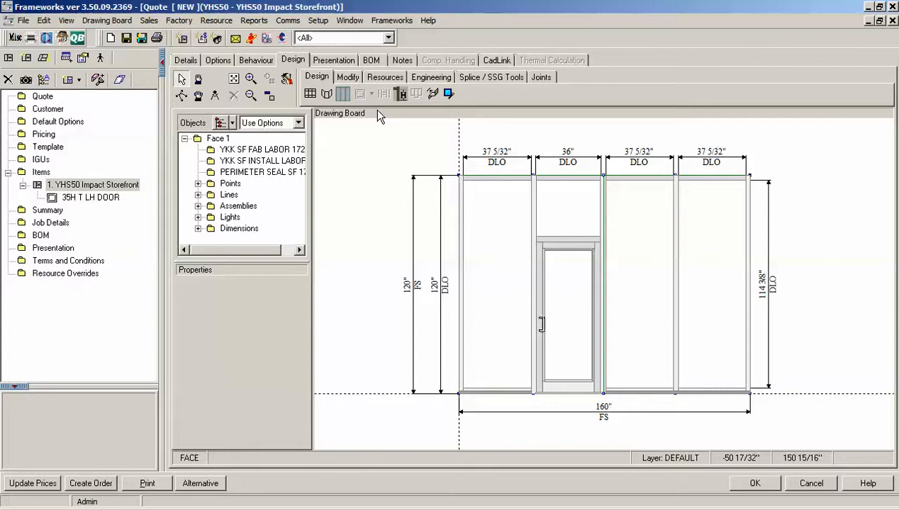
# Add horizontals at heights of 36" and 84" across all panels
pyautogui.click(400, 94)
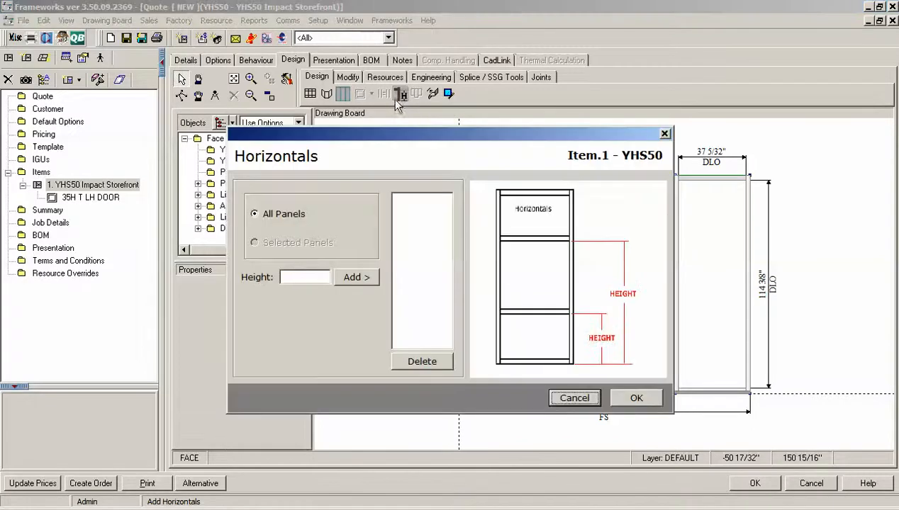
pyautogui.click(298, 277)
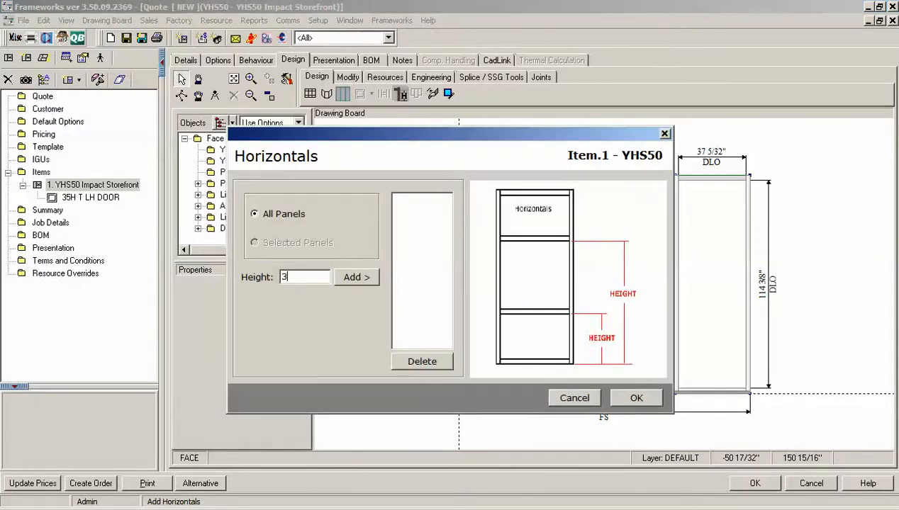
pyautogui.click(351, 277)
pyautogui.write('84')
pyautogui.click(350, 278)
pyautogui.click(636, 398)
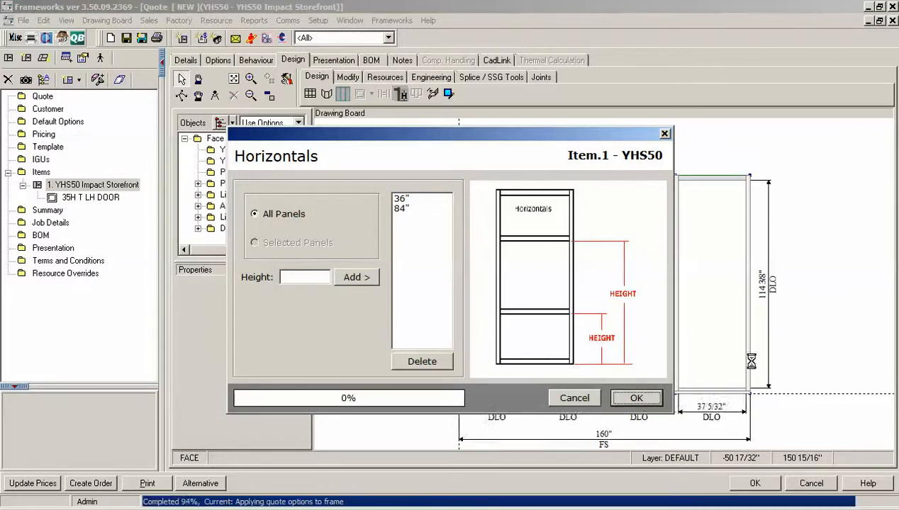
pyautogui.moveTo(516, 133); pyautogui.dragTo(313, 111)
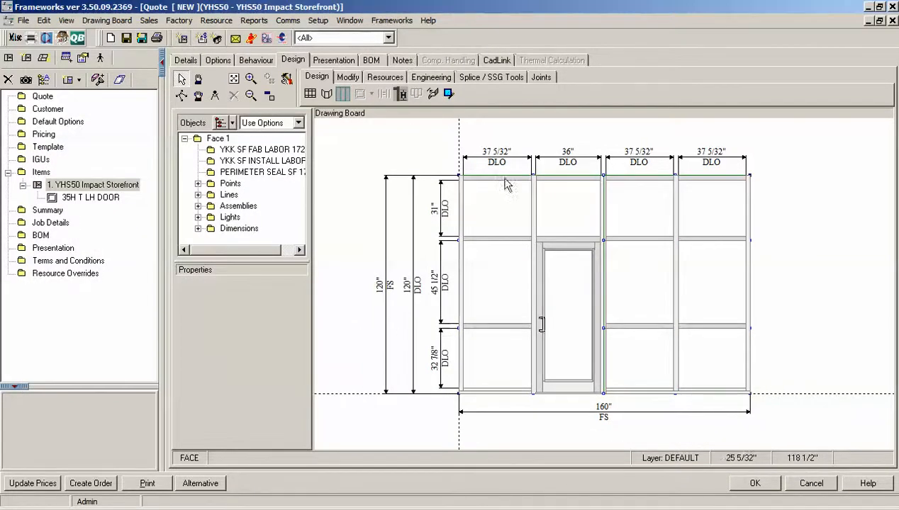
# Attach the standard CLOSER hardware bag to the face of the nested 35H T LH DOOR frame
pyautogui.click(88, 199)
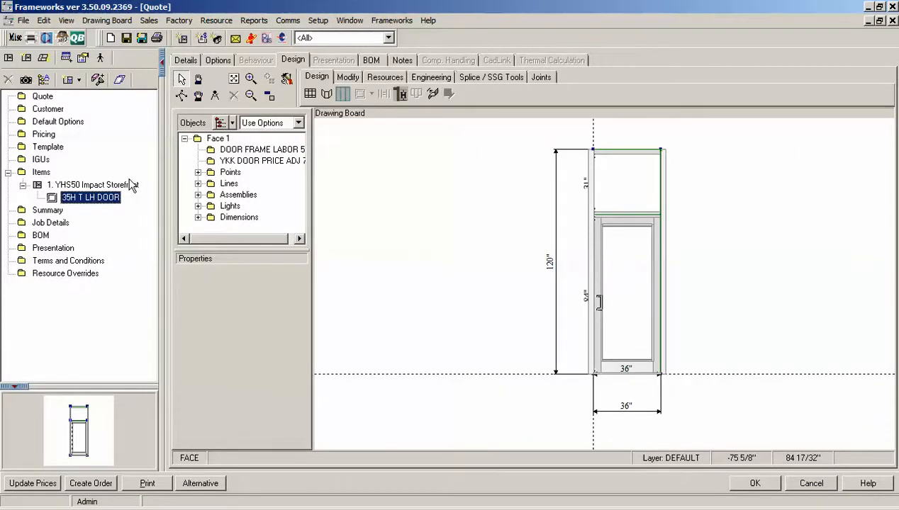
pyautogui.click(216, 140)
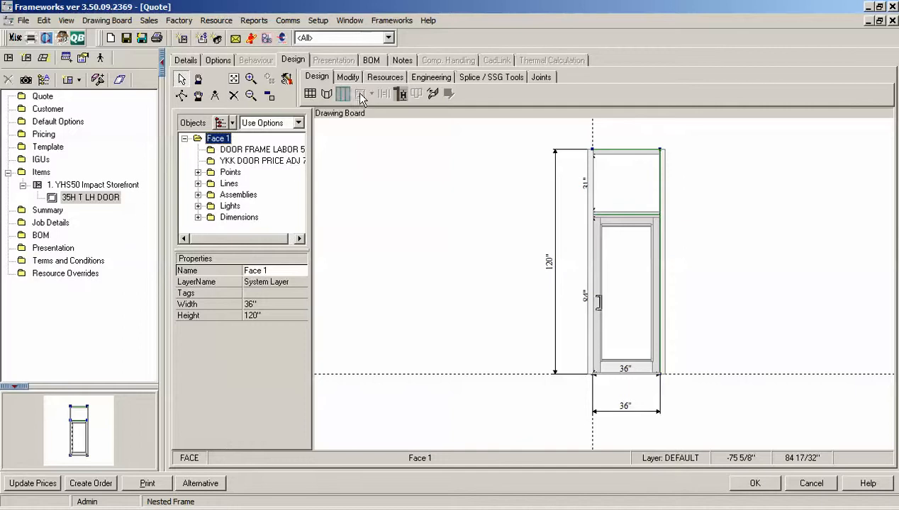
pyautogui.click(379, 80)
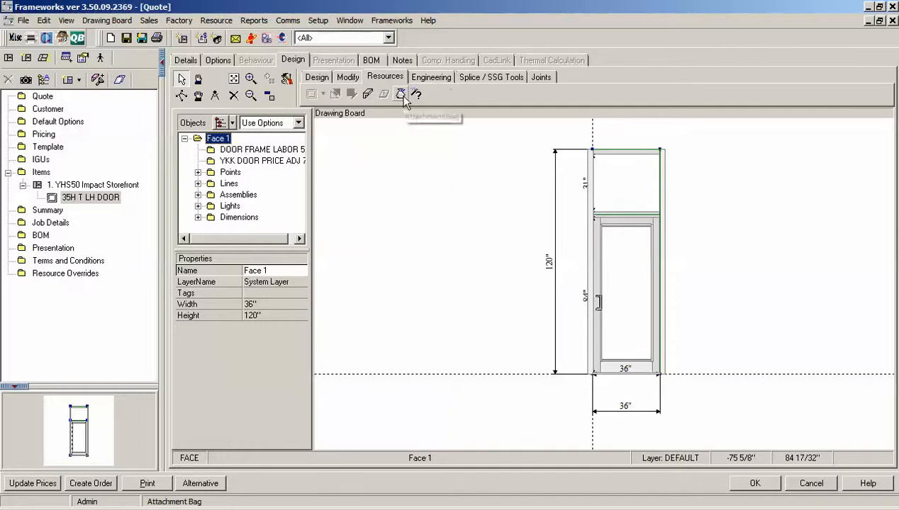
pyautogui.click(402, 95)
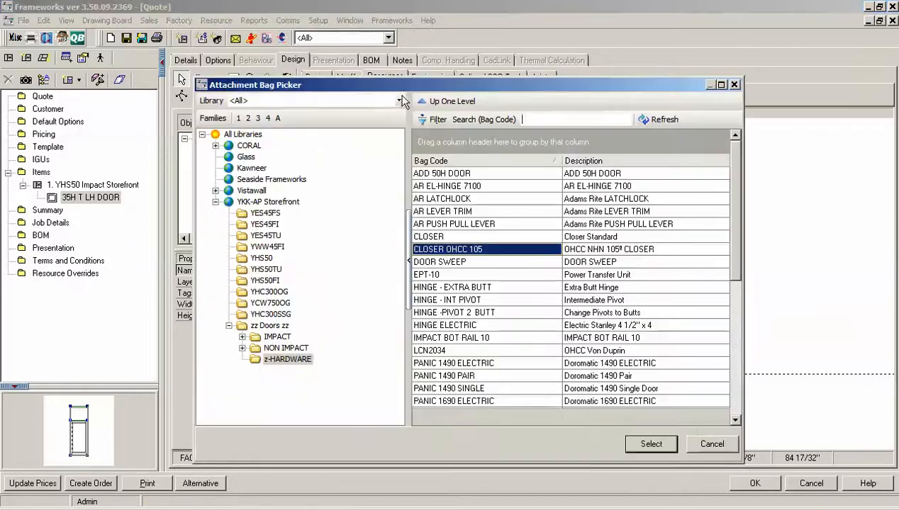
pyautogui.click(494, 239)
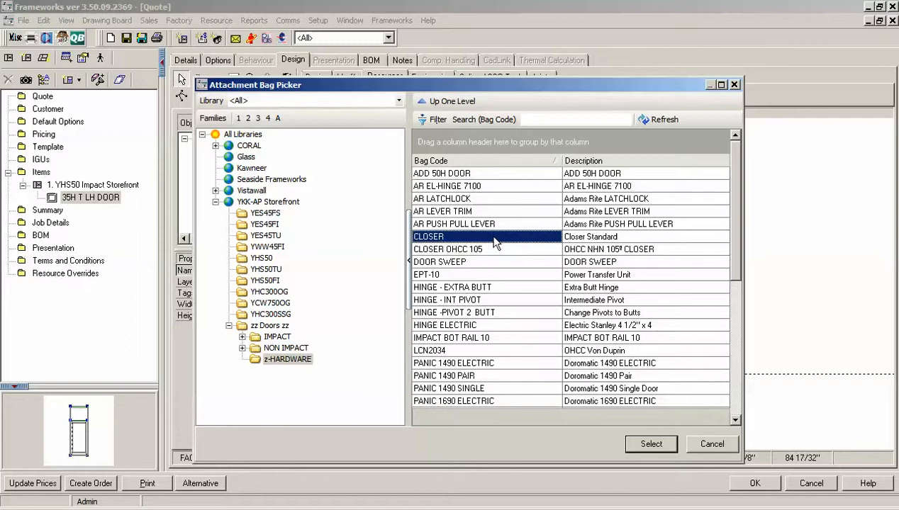
pyautogui.doubleClick(545, 240)
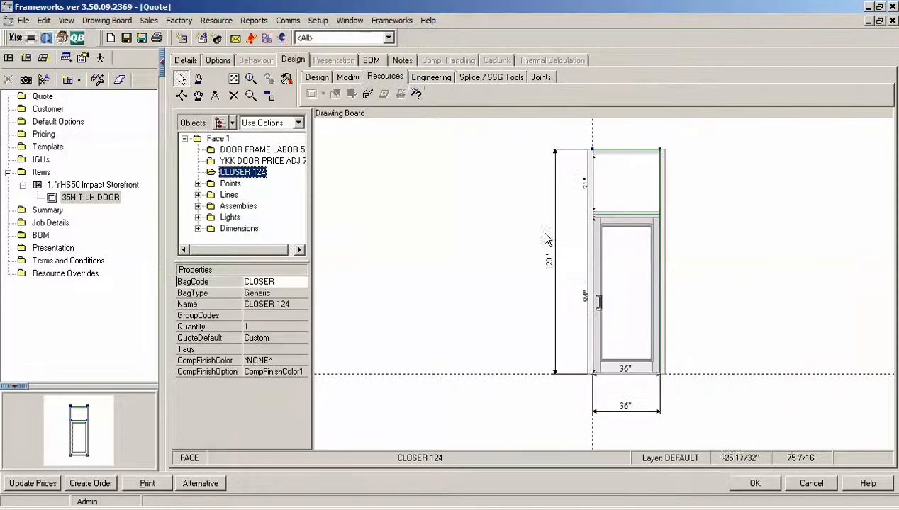
# Attach the PANIC 1690 SINGLE hardware bag to the door's face and save the nested frame changes on returning to item 1
pyautogui.click(233, 138)
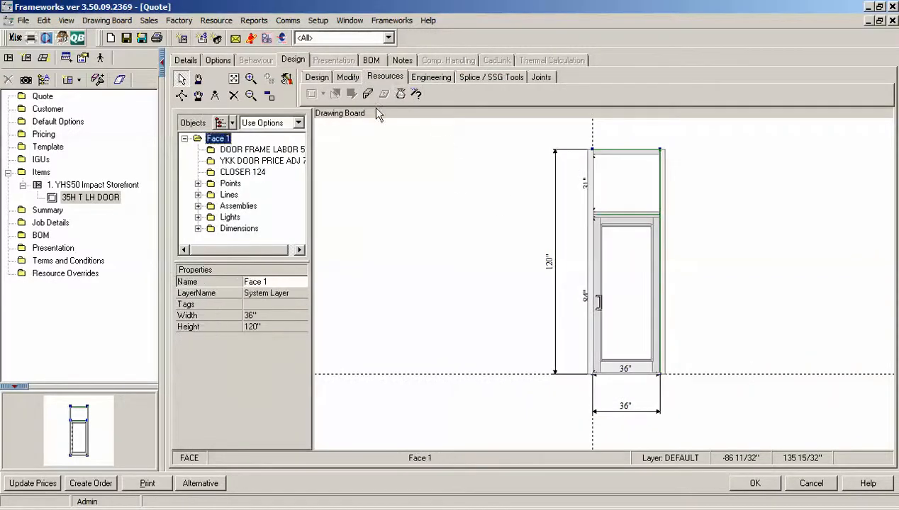
pyautogui.click(401, 95)
pyautogui.click(463, 313)
pyautogui.scroll(-2, 473, 342)
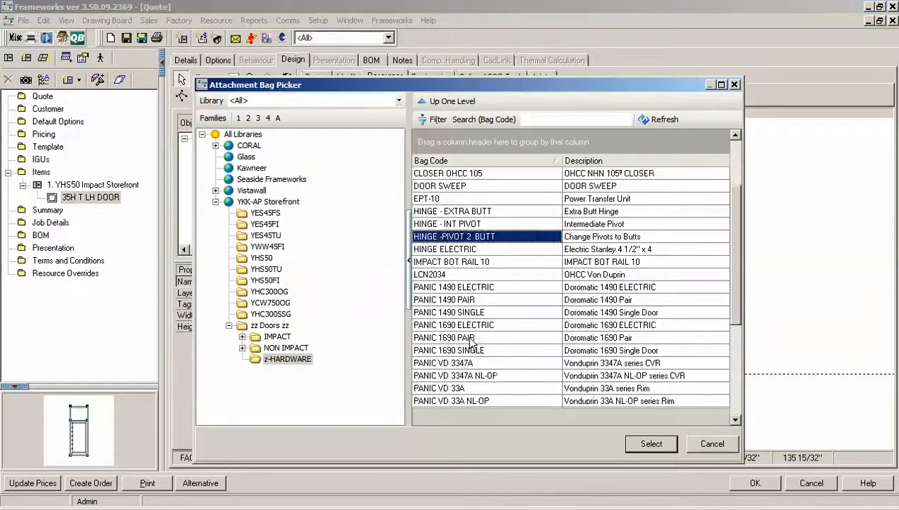
pyautogui.doubleClick(486, 351)
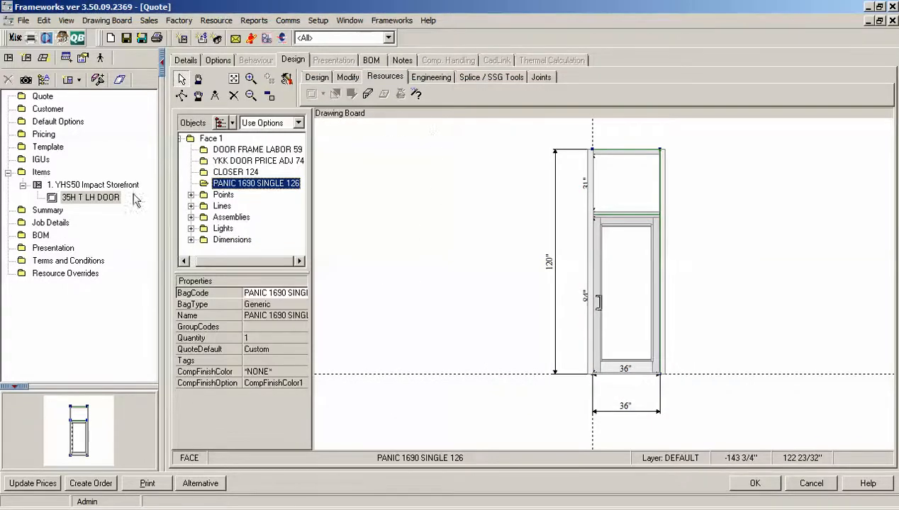
pyautogui.click(110, 187)
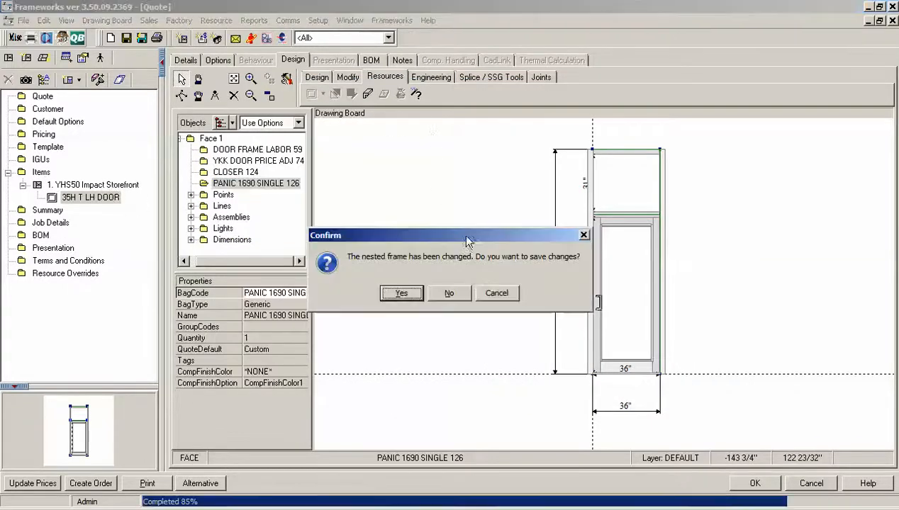
pyautogui.click(402, 294)
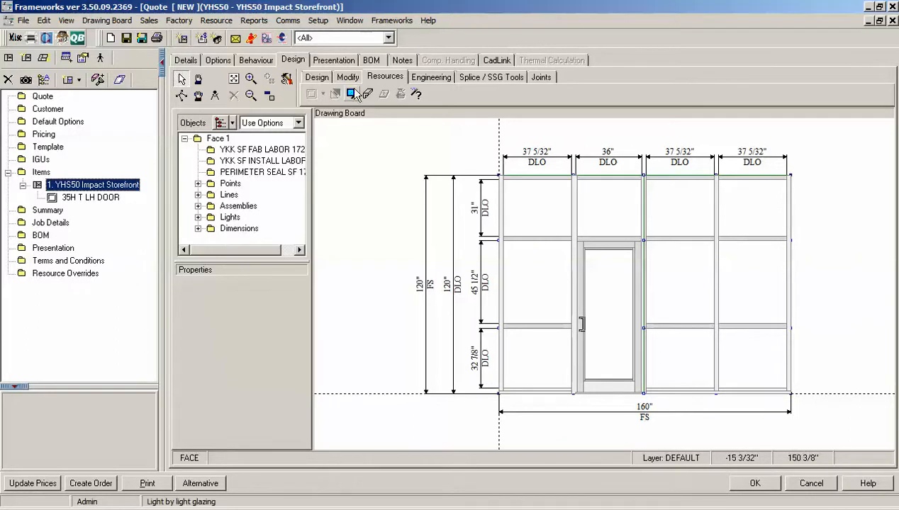
# Reglaze the four lights in the top row with 9/16 SPANDREL using light-by-light glazing
pyautogui.click(317, 76)
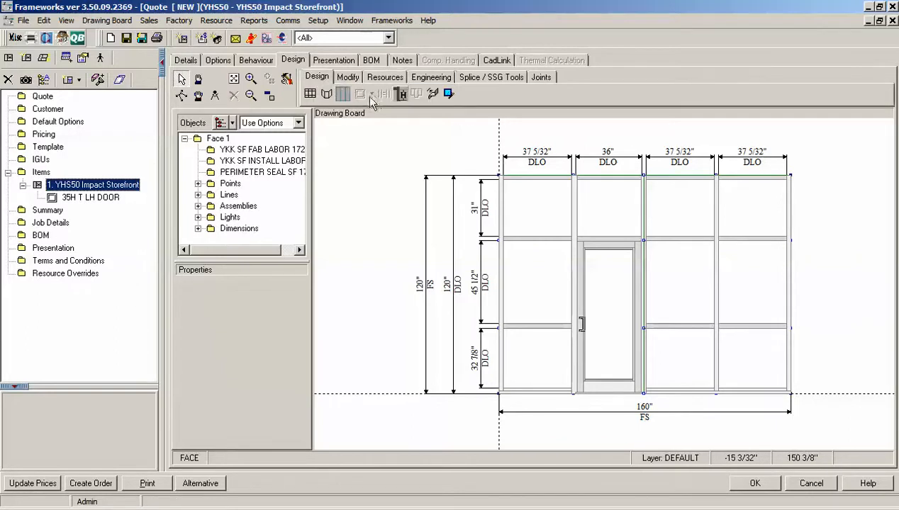
pyautogui.click(448, 93)
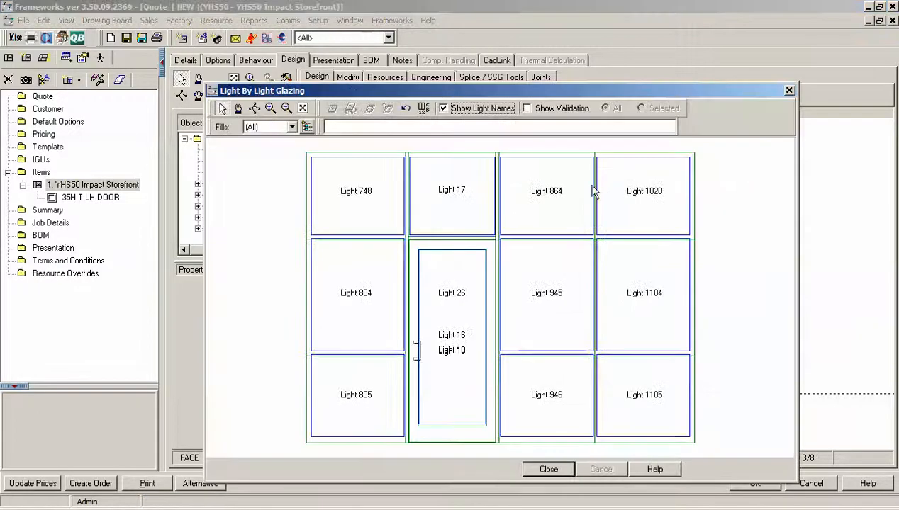
pyautogui.moveTo(654, 180); pyautogui.dragTo(338, 183)
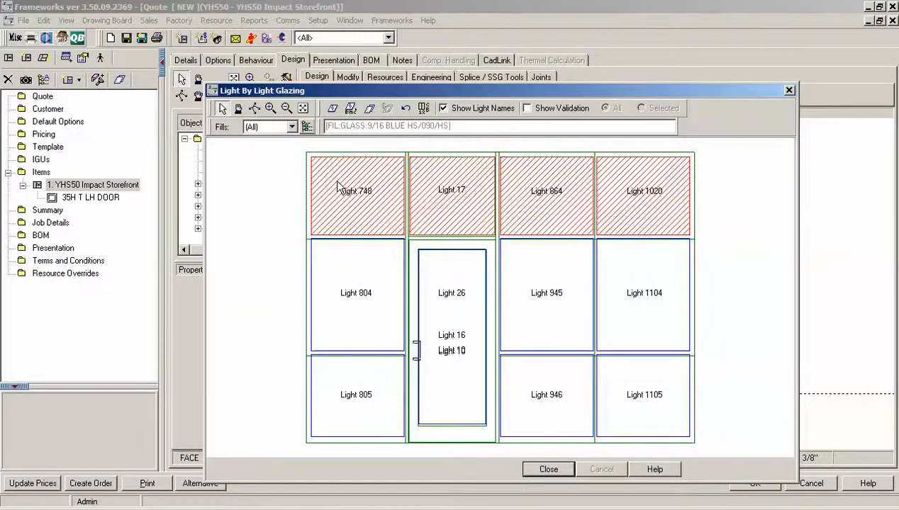
pyautogui.click(332, 109)
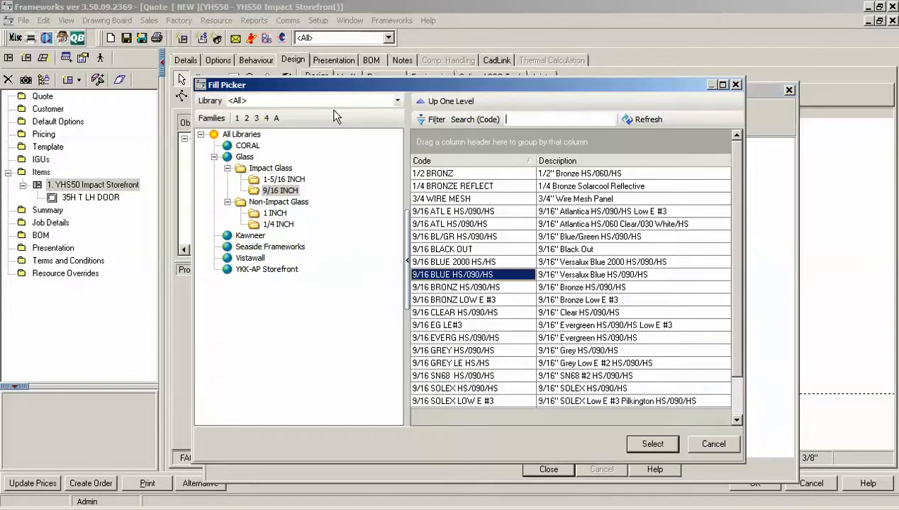
pyautogui.click(283, 180)
pyautogui.click(280, 191)
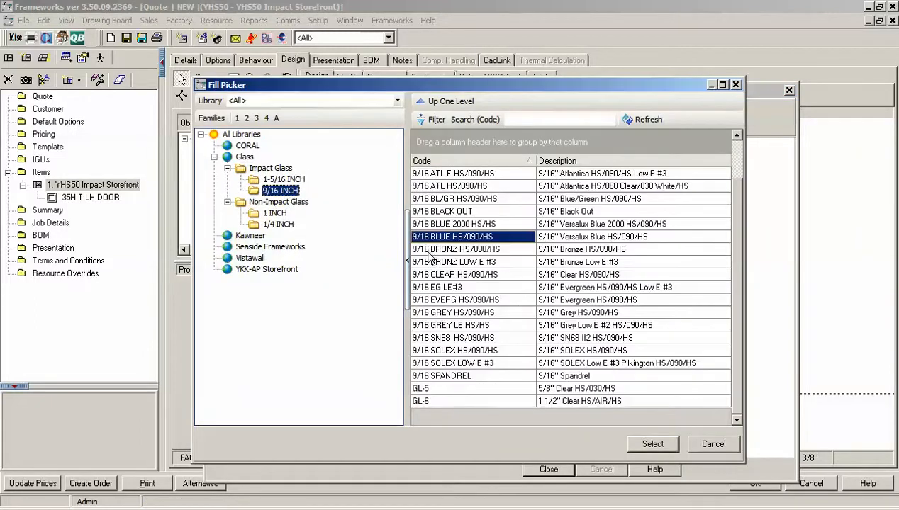
pyautogui.doubleClick(474, 376)
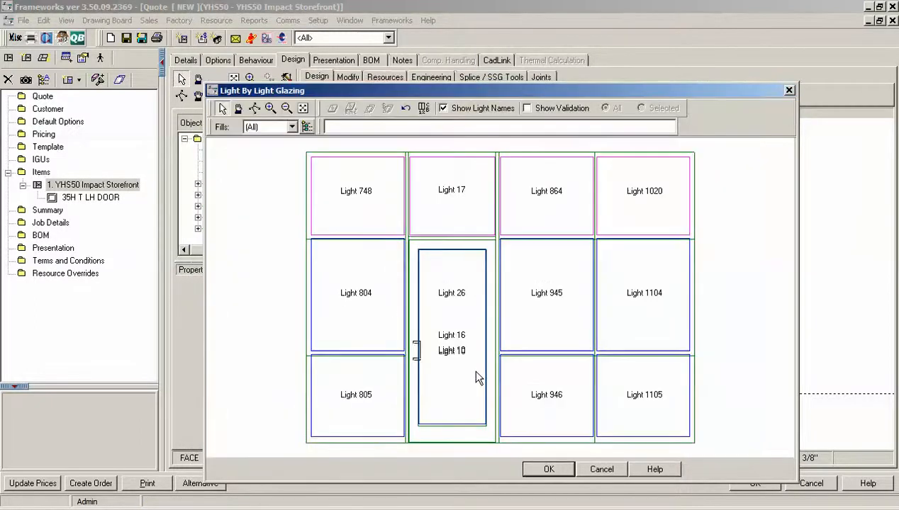
pyautogui.click(552, 471)
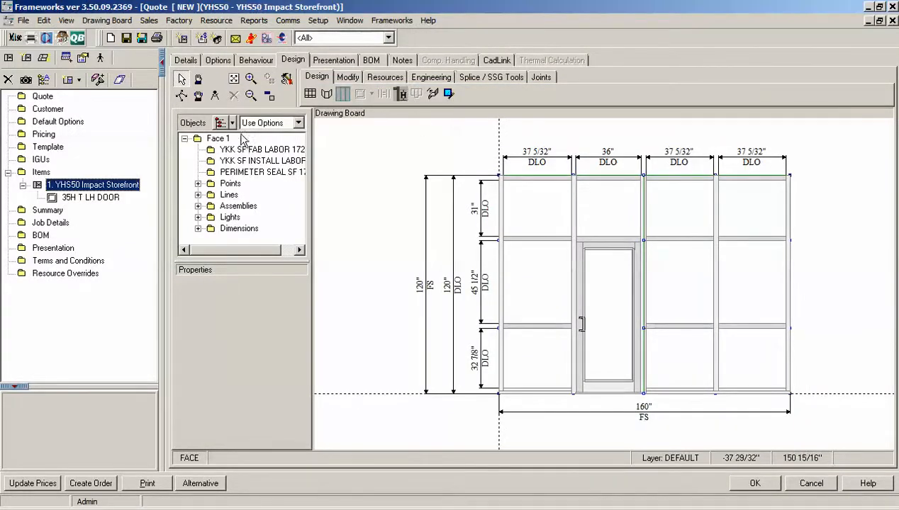
# Add a second YHS50 impact storefront frame to the quote items and set its customer reference to W2
pyautogui.click(39, 173)
pyautogui.rightClick(40, 174)
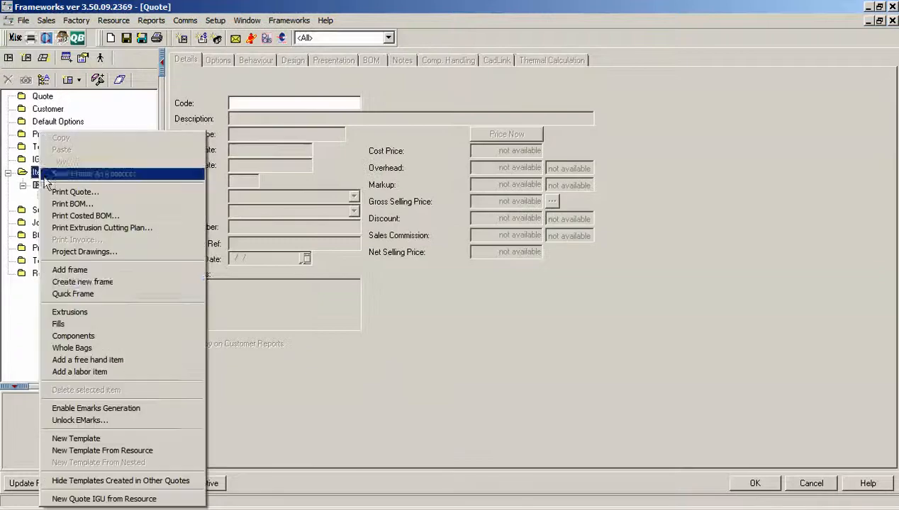
pyautogui.click(71, 270)
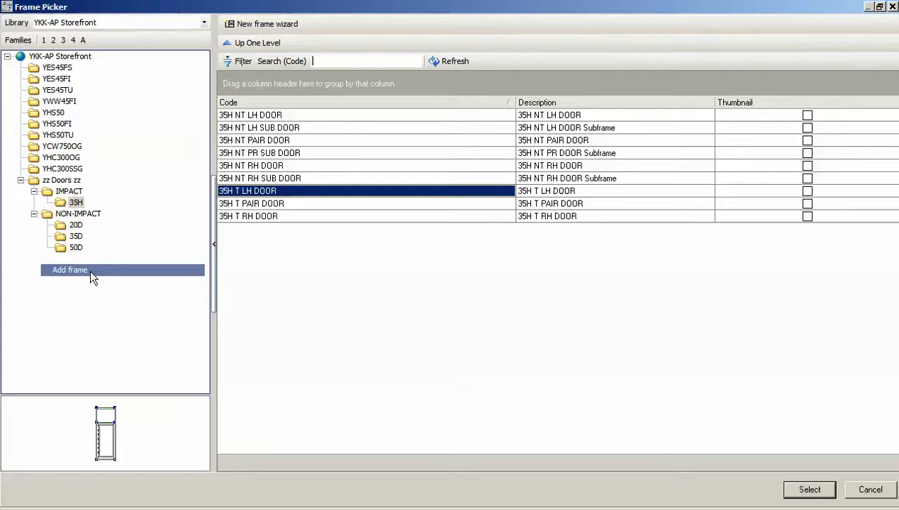
pyautogui.click(53, 112)
pyautogui.doubleClick(259, 115)
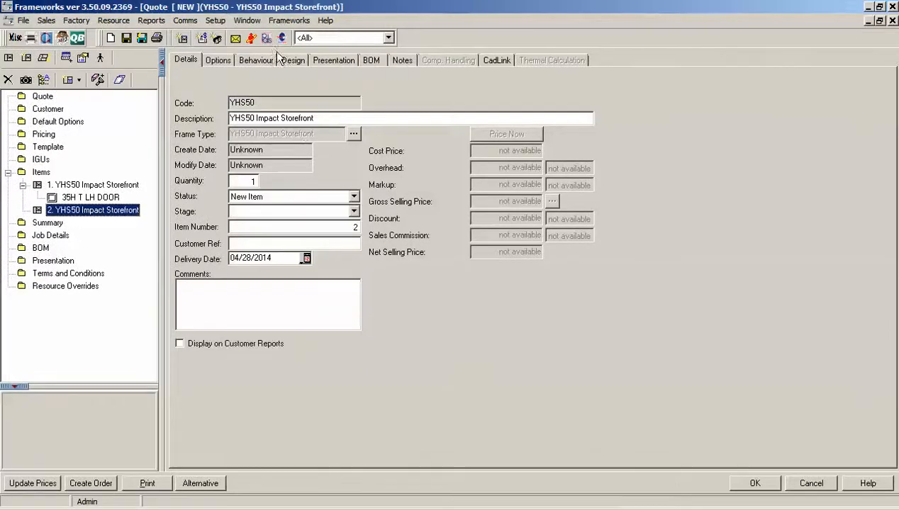
pyautogui.doubleClick(250, 181)
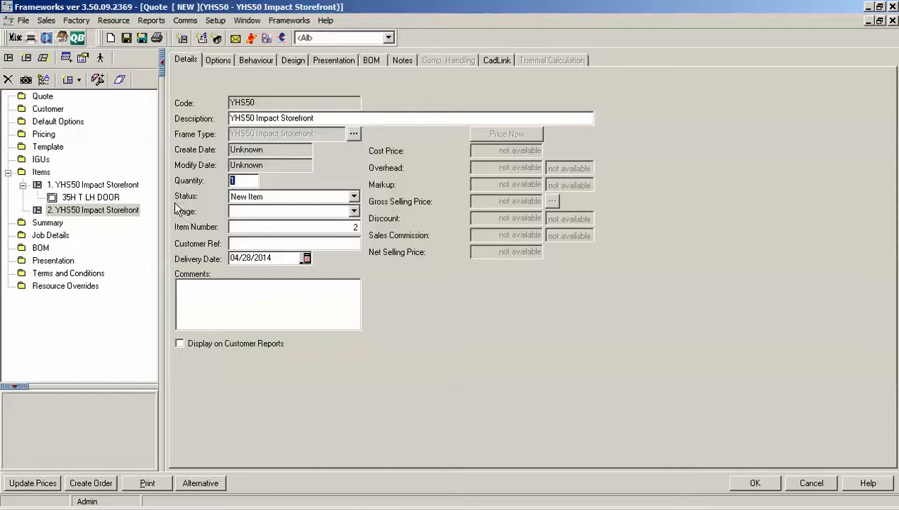
pyautogui.click(258, 243)
pyautogui.write('W2')
# Build the second frame as a grid 60" wide and 60" high with light code 22 and equal lights
pyautogui.click(295, 60)
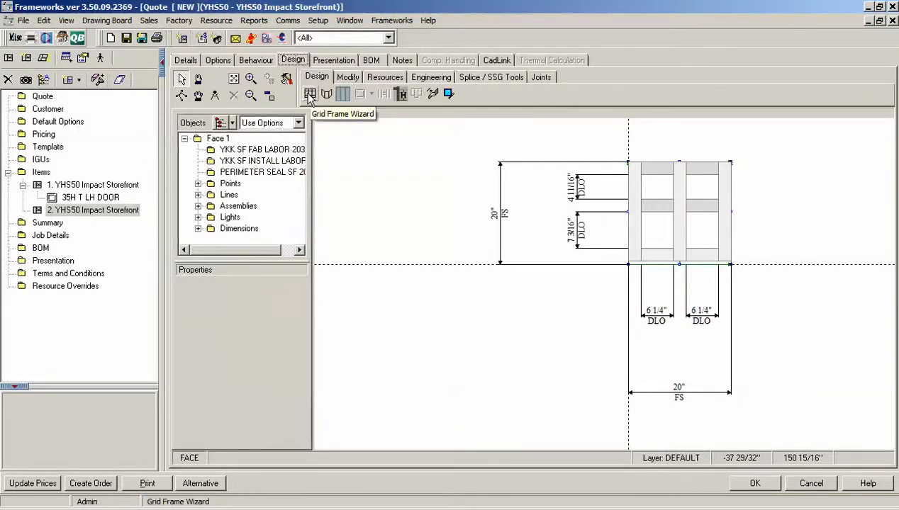
pyautogui.click(311, 98)
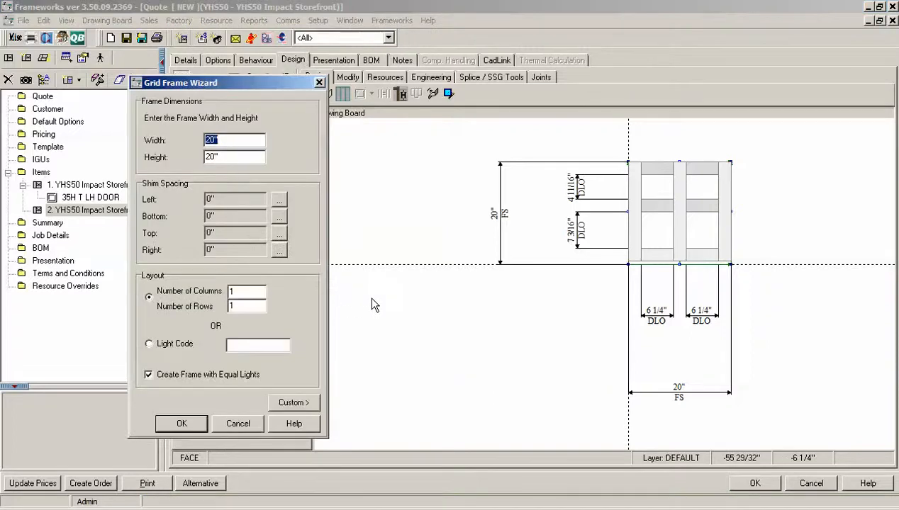
pyautogui.press('Tab')
pyautogui.press('Tab')
pyautogui.press('Tab')
pyautogui.press('Tab')
pyautogui.press('Tab')
pyautogui.press('Tab')
pyautogui.press('Tab')
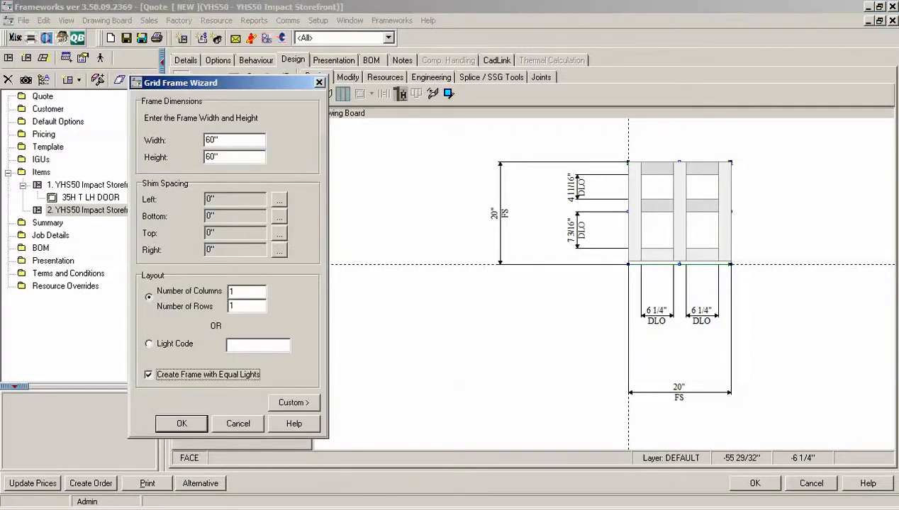
pyautogui.hotkey('shift', 'Tab')
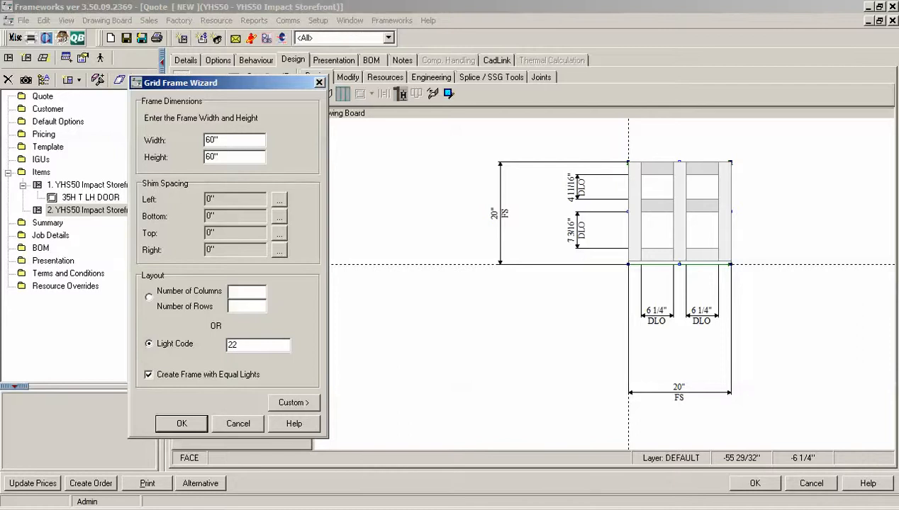
pyautogui.press('Return')
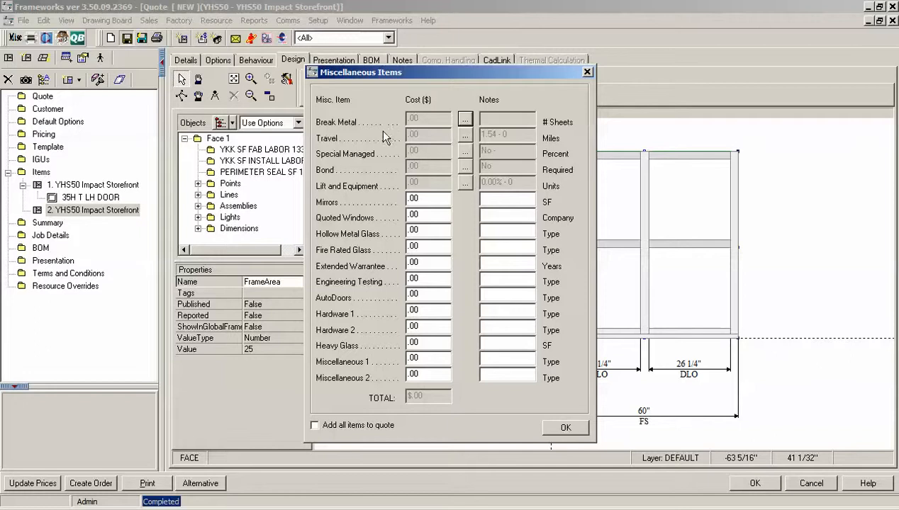
# Add an Engineering Testing miscellaneous item to the quote with a cost of 2000 and the note PA
pyautogui.click(465, 119)
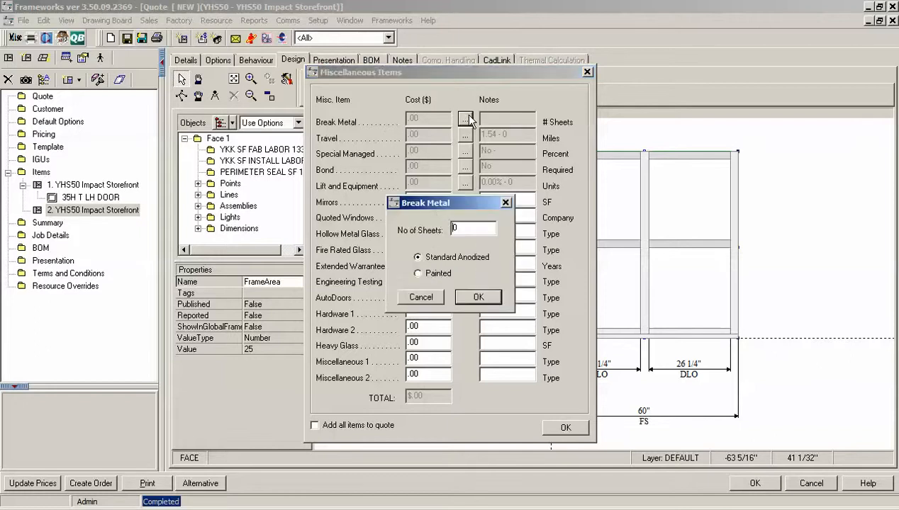
pyautogui.click(505, 203)
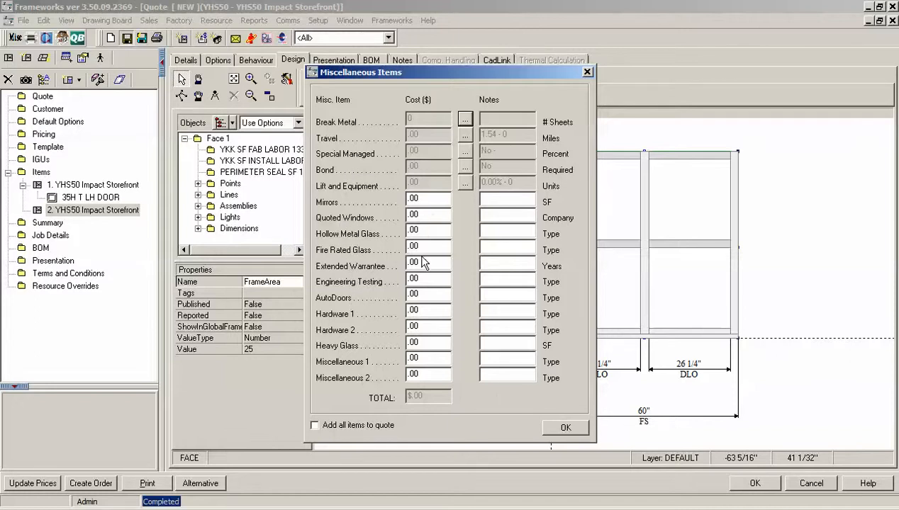
pyautogui.click(425, 278)
pyautogui.write('2000')
pyautogui.click(505, 280)
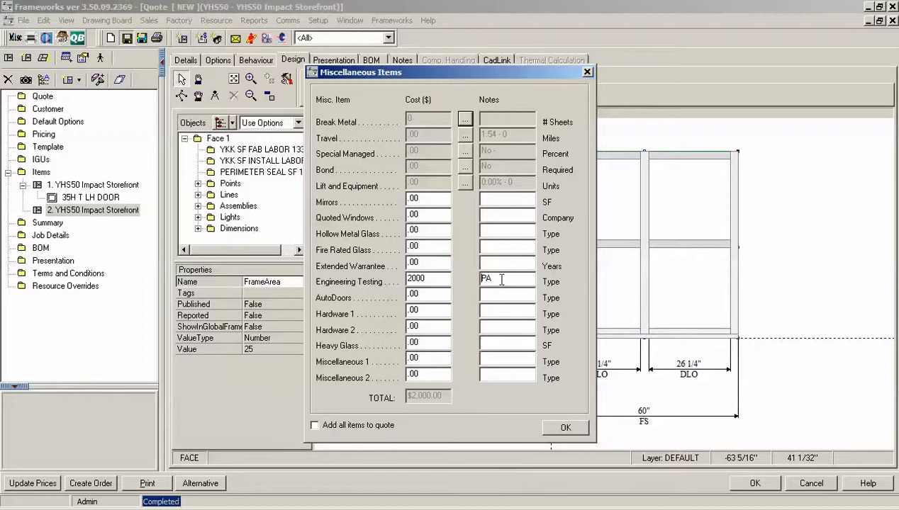
pyautogui.click(562, 429)
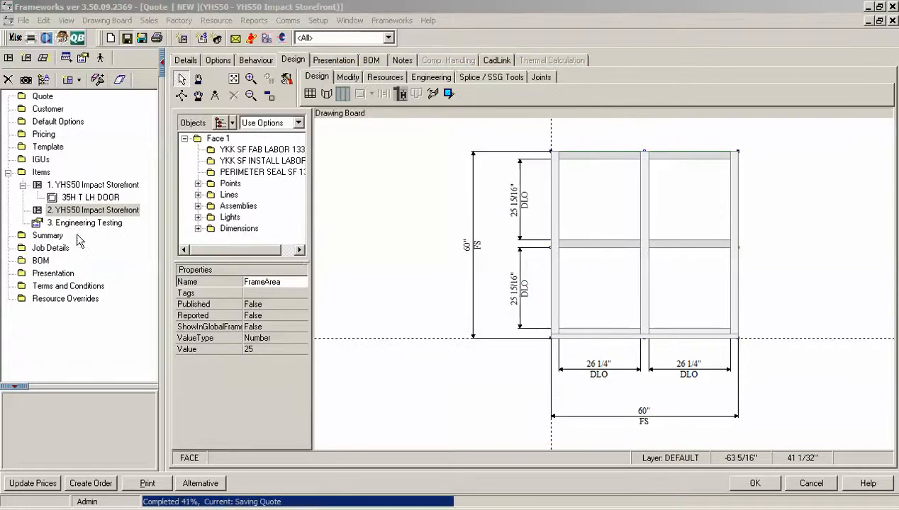
# Save and close the quote, and open the list of existing quotes
pyautogui.click(755, 484)
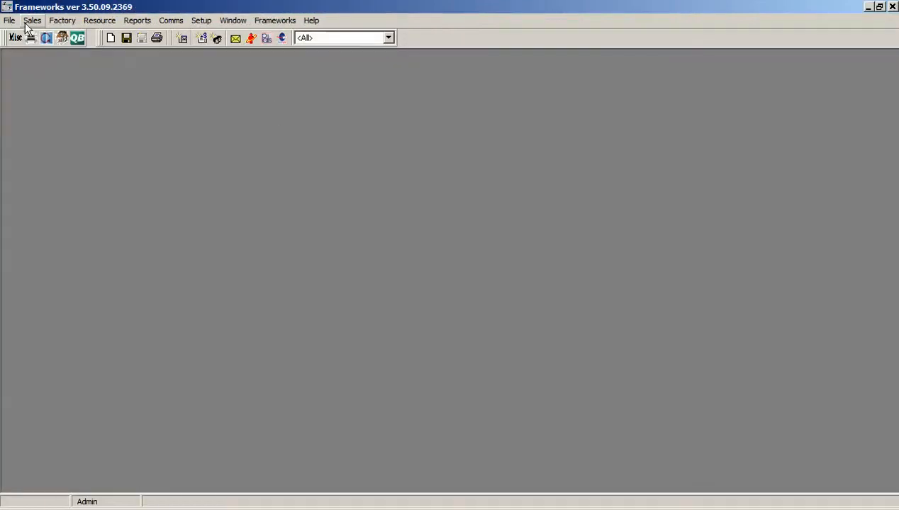
pyautogui.click(32, 20)
pyautogui.click(44, 34)
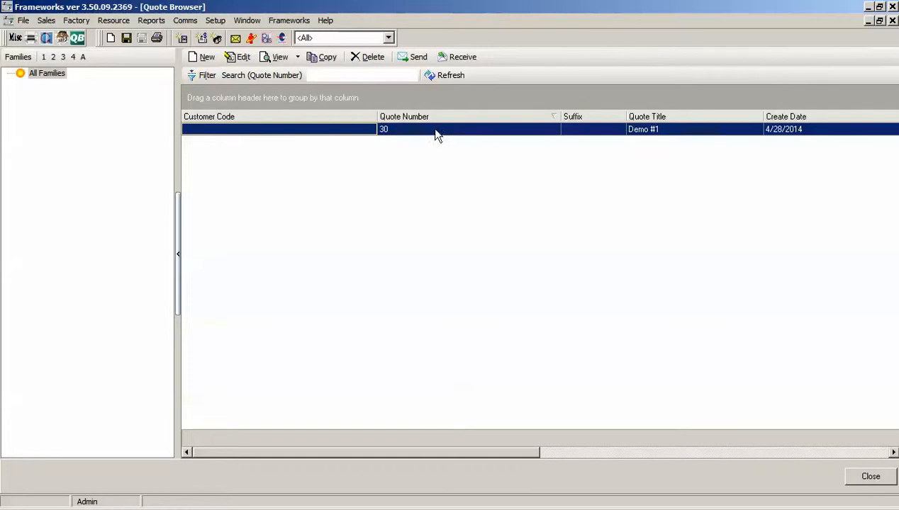
# Open the Seaside Frameworks reports dialog and choose the Demo #1 quote as the one to report on
pyautogui.click(31, 41)
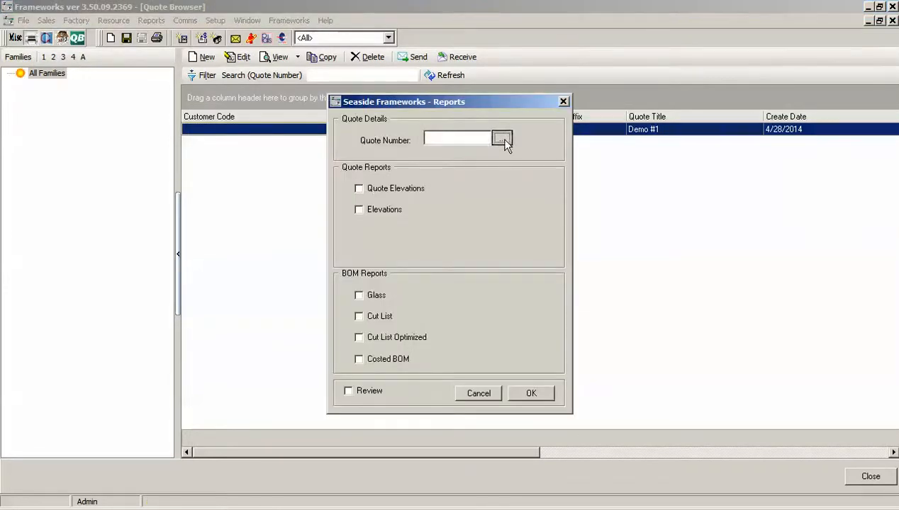
pyautogui.click(502, 138)
pyautogui.doubleClick(485, 97)
# Generate the Quote Elevations, Elevations, Glass, Cut List, Cut List Optimized and Costed BOM reports with Review enabled
pyautogui.click(360, 189)
pyautogui.click(360, 210)
pyautogui.click(359, 296)
pyautogui.click(359, 317)
pyautogui.click(359, 338)
pyautogui.click(359, 360)
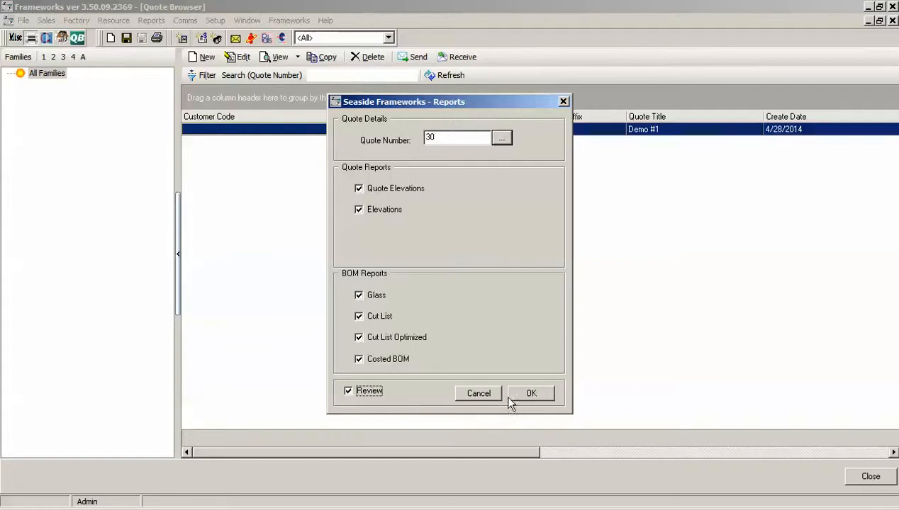
pyautogui.click(531, 393)
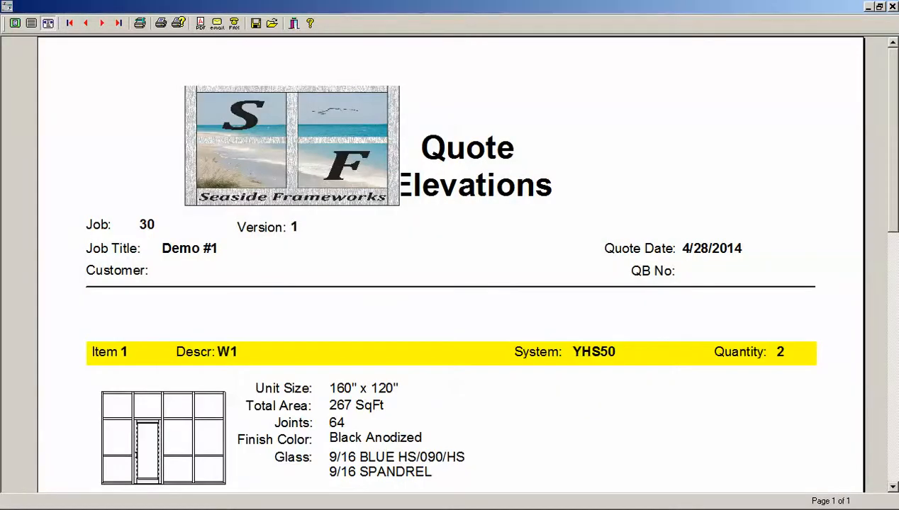
# Review the size, finish and glass details of W1 and W2 in the Quote Elevations report, and close it
pyautogui.scroll(-3, 882, 152)
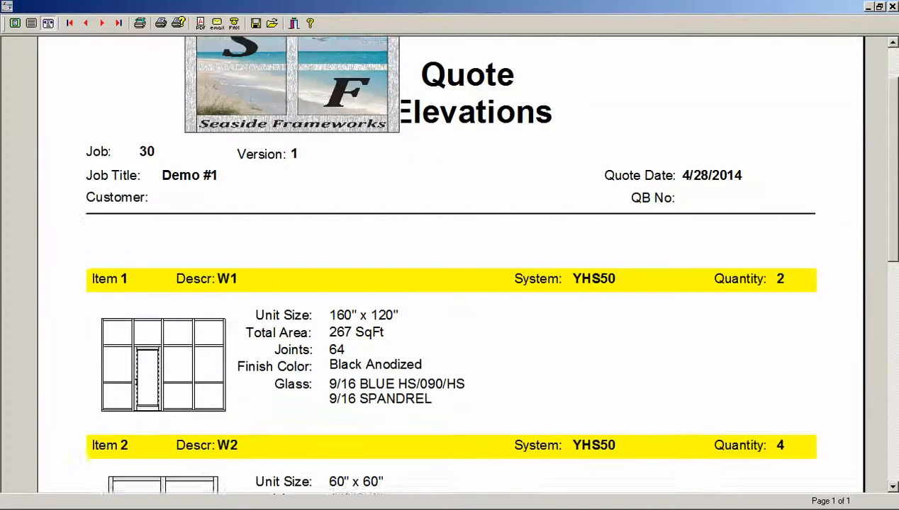
pyautogui.scroll(-2, 450, 262)
pyautogui.scroll(1, 451, 263)
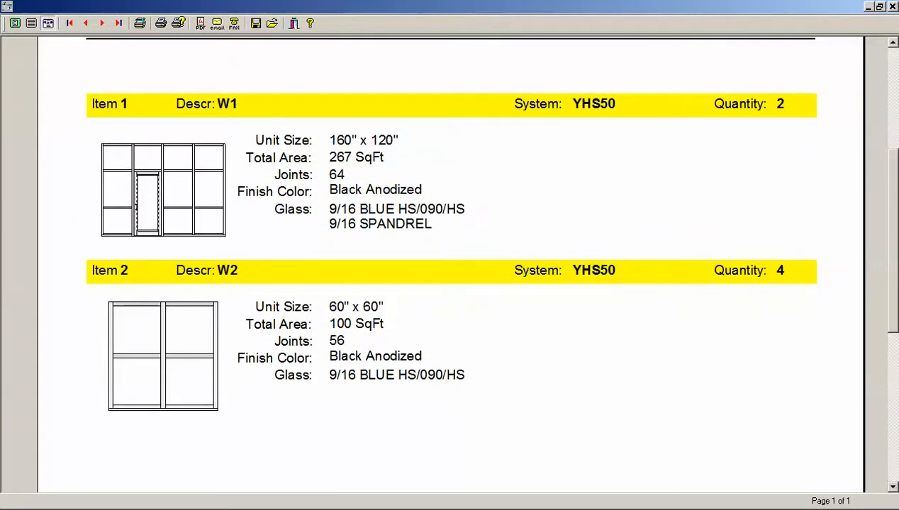
pyautogui.moveTo(894, 226)
pyautogui.mouseDown()
pyautogui.moveTo(895, 374)
pyautogui.moveTo(894, 157)
pyautogui.moveTo(894, 312)
pyautogui.moveTo(895, 237)
pyautogui.mouseUp()
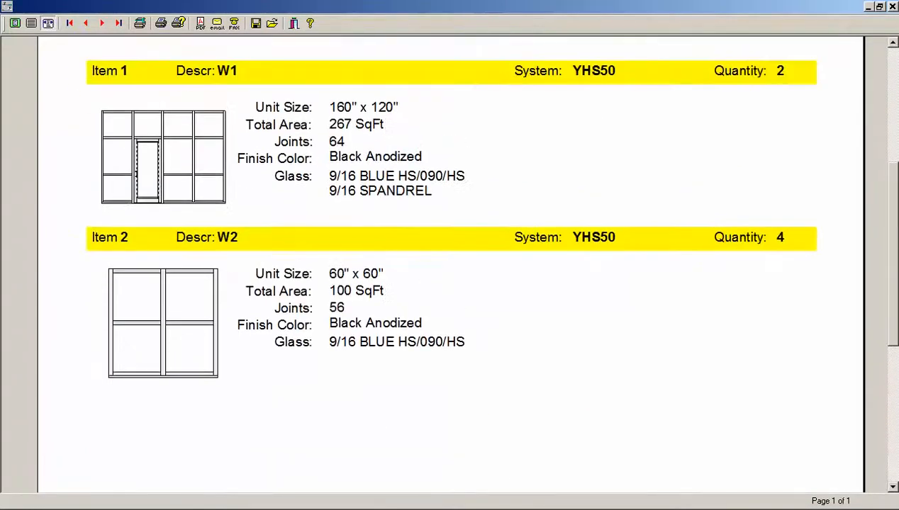
pyautogui.click(892, 7)
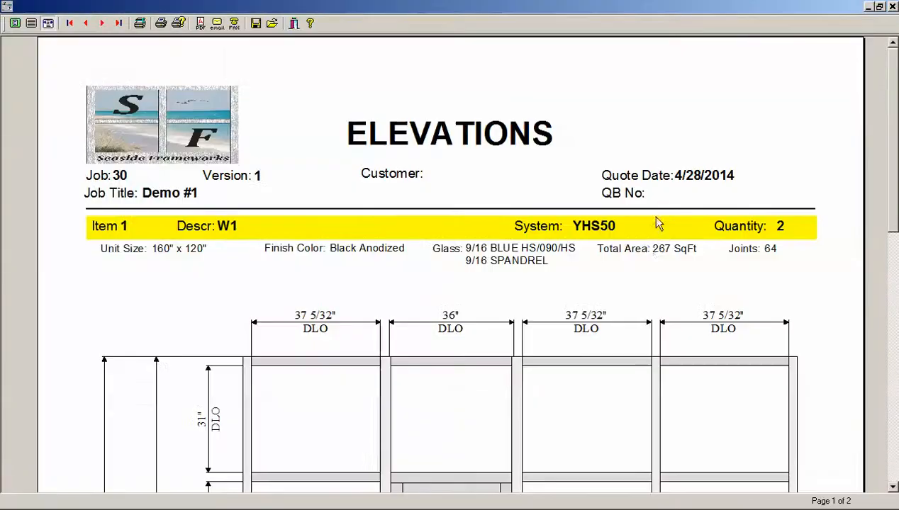
# Examine the W1 drawing in the Elevations report as a whole page and at page width, and close the report
pyautogui.scroll(-1, 896, 152)
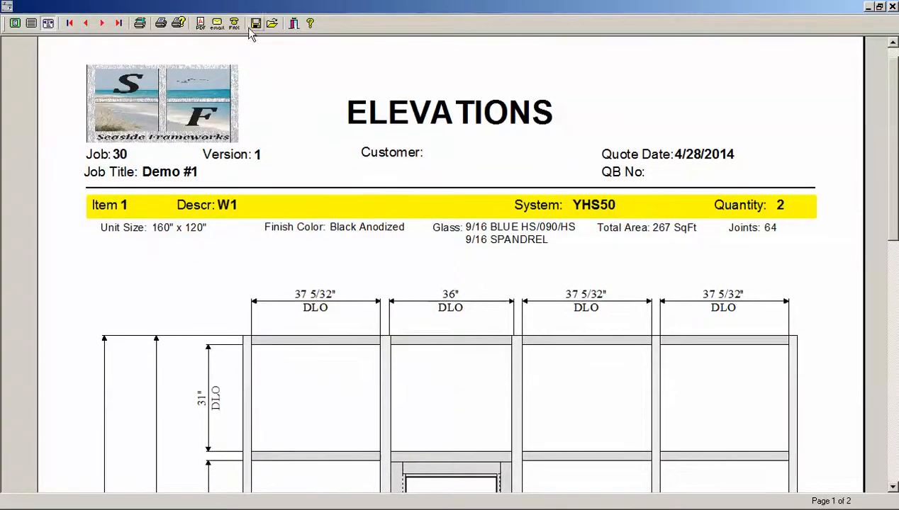
pyautogui.click(15, 24)
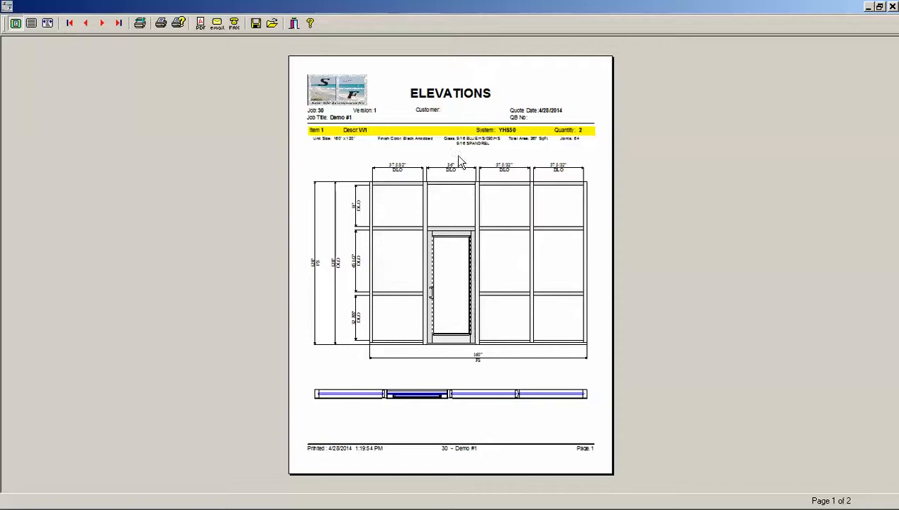
pyautogui.click(47, 24)
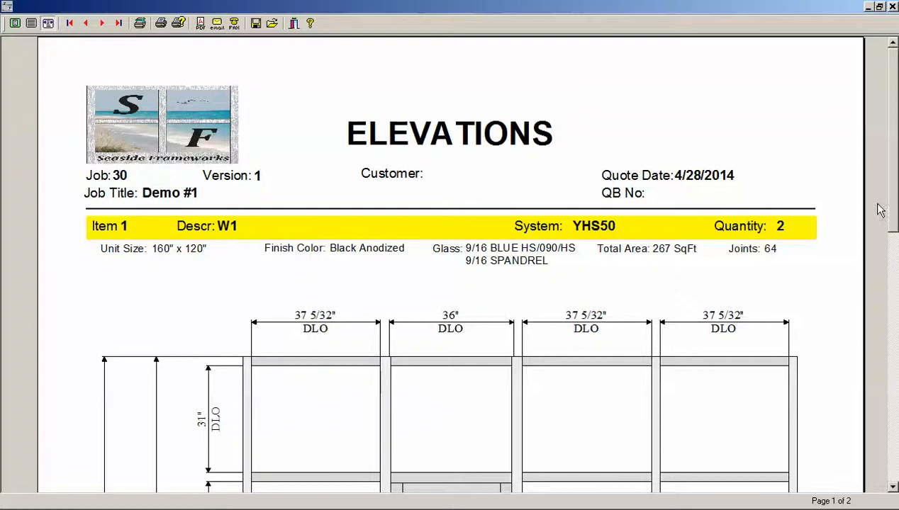
pyautogui.scroll(-8, 450, 262)
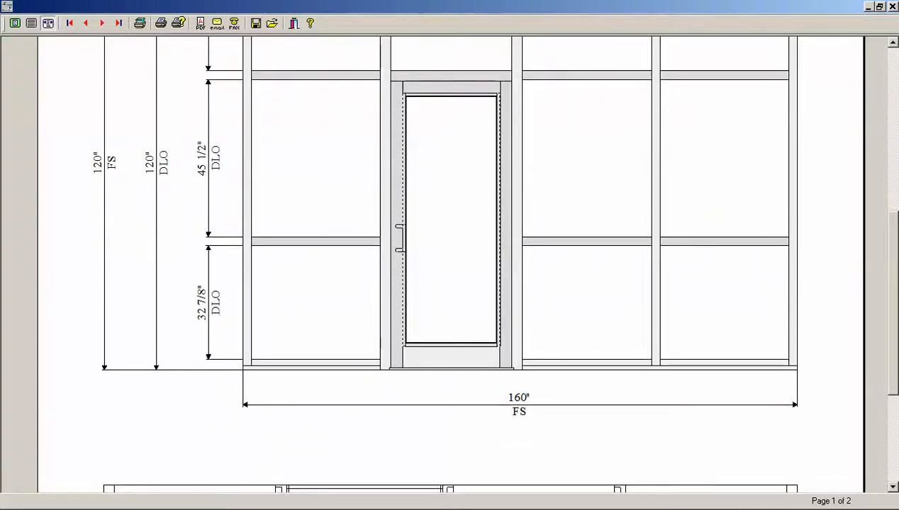
pyautogui.scroll(2, 793, 390)
pyautogui.scroll(-5, 793, 390)
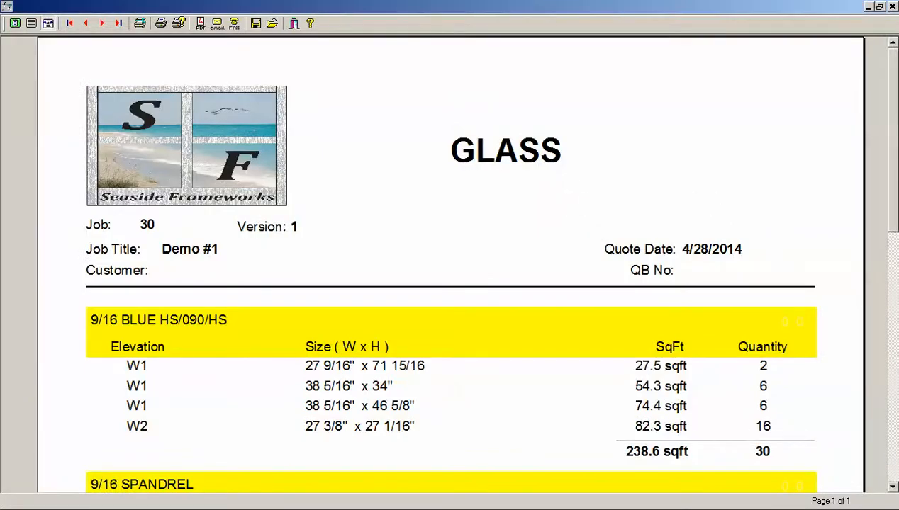
# Review the glass sizes, areas and quantities by glass type in the Glass report, and close it
pyautogui.scroll(-5, 163, 278)
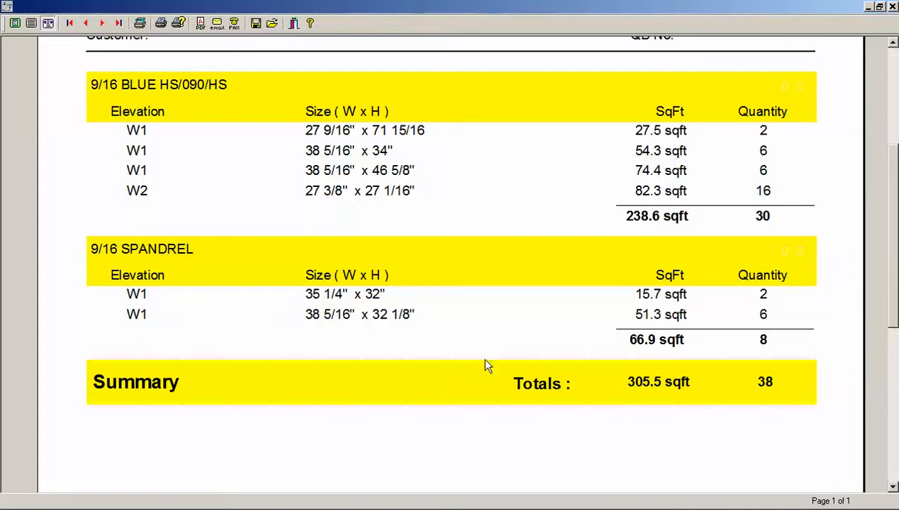
pyautogui.scroll(3, 861, 257)
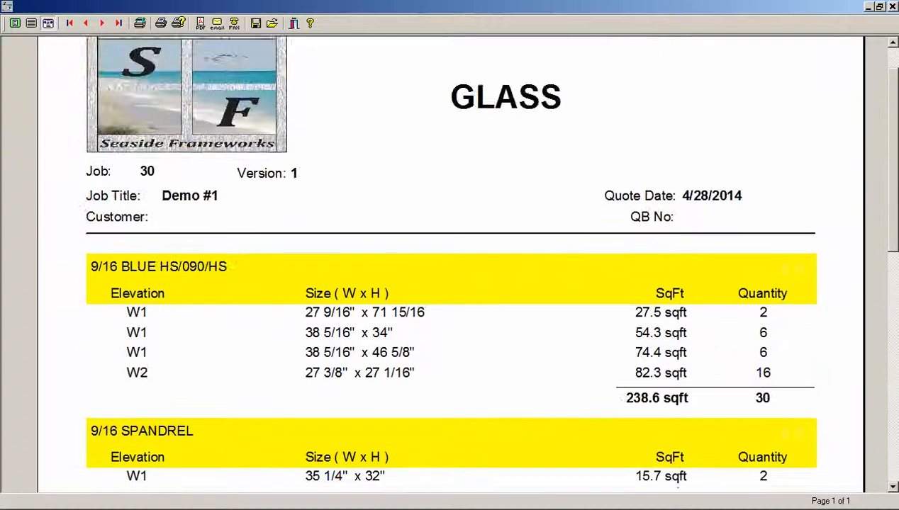
pyautogui.scroll(-9, 861, 257)
pyautogui.scroll(3, 450, 269)
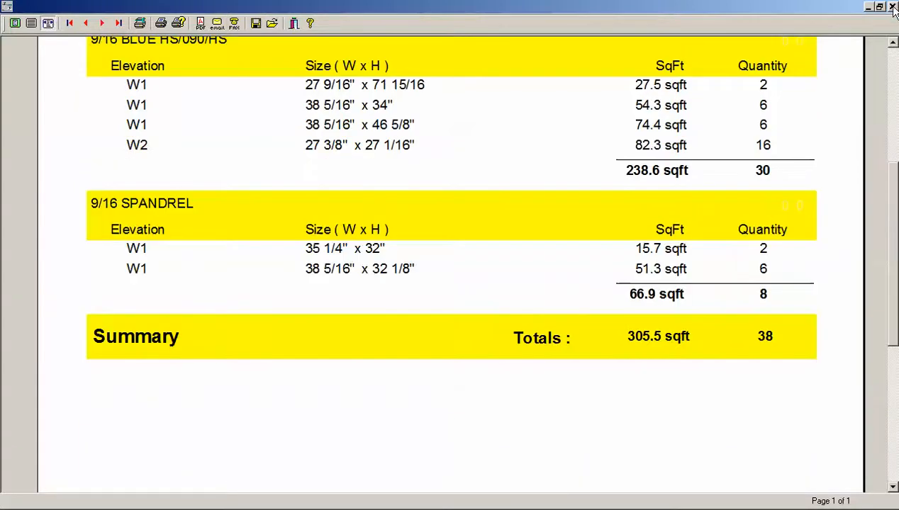
pyautogui.click(892, 9)
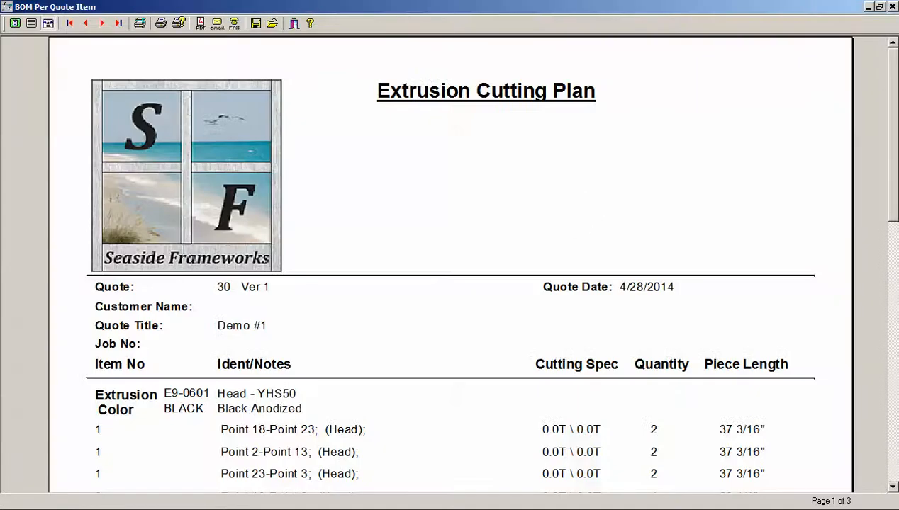
# Review the head and horizontal piece lengths in the Extrusion Cutting Plan, and close it
pyautogui.scroll(-6, 895, 165)
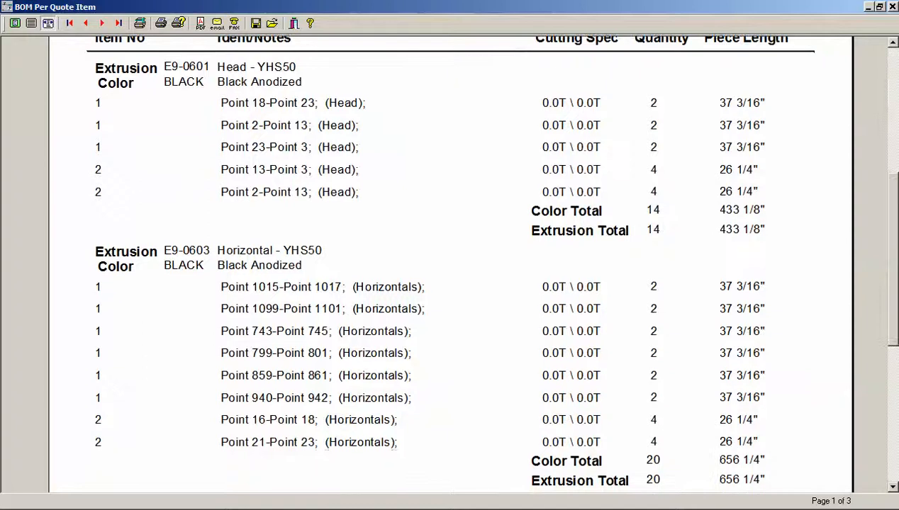
pyautogui.scroll(2, 451, 263)
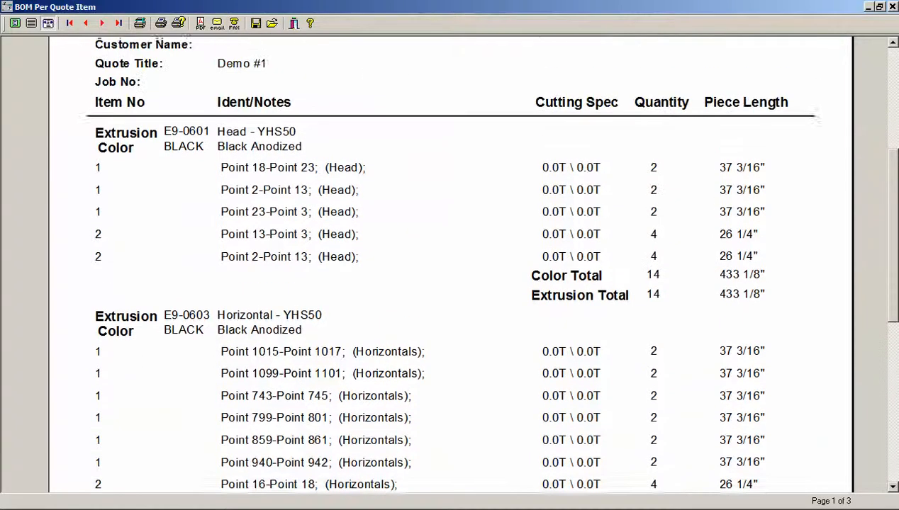
pyautogui.click(892, 9)
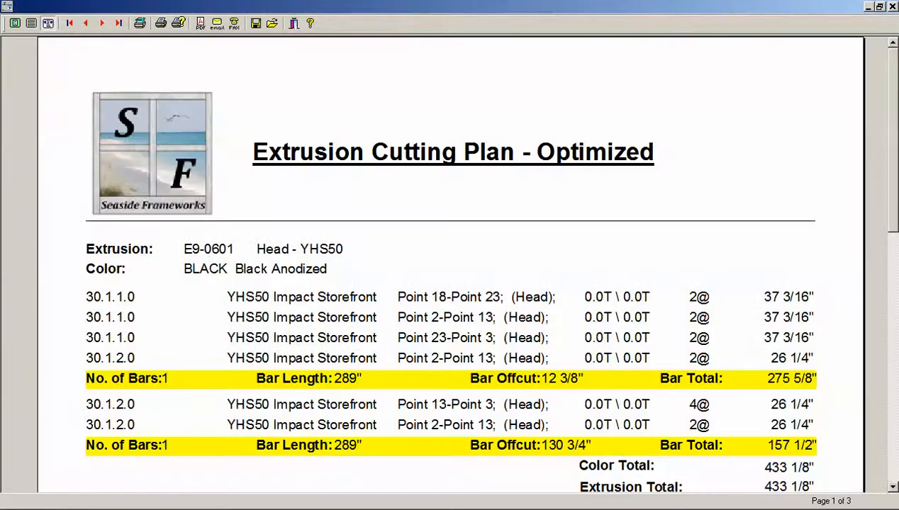
# Check the bar lengths and offcuts in the optimized Extrusion Cutting Plan, and close it
pyautogui.scroll(-4, 886, 166)
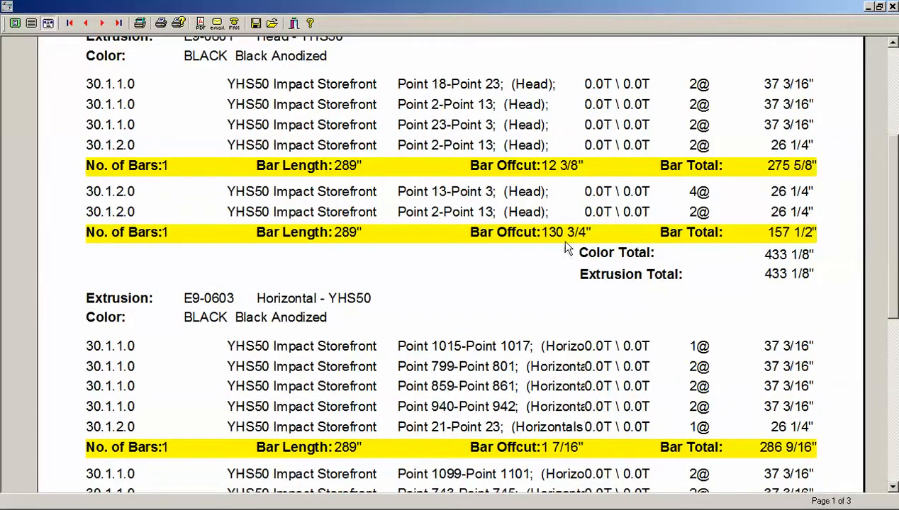
pyautogui.scroll(-3, 574, 304)
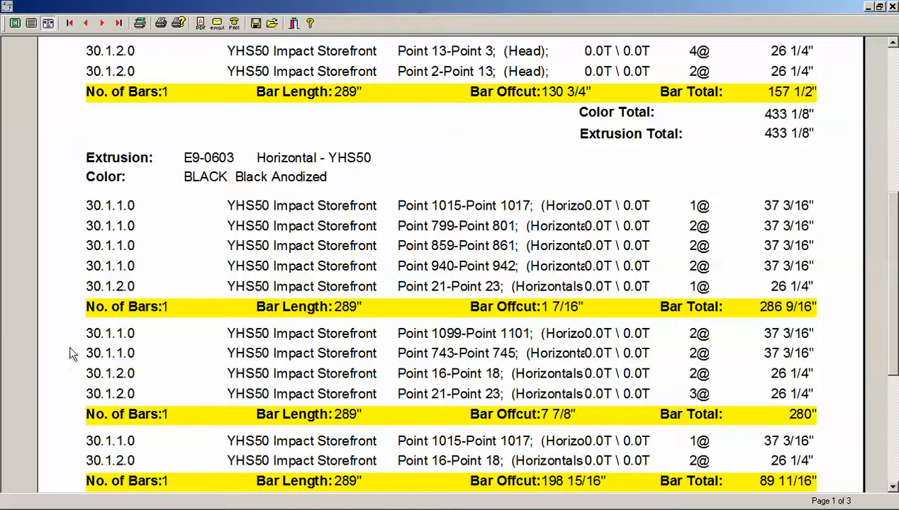
pyautogui.click(892, 6)
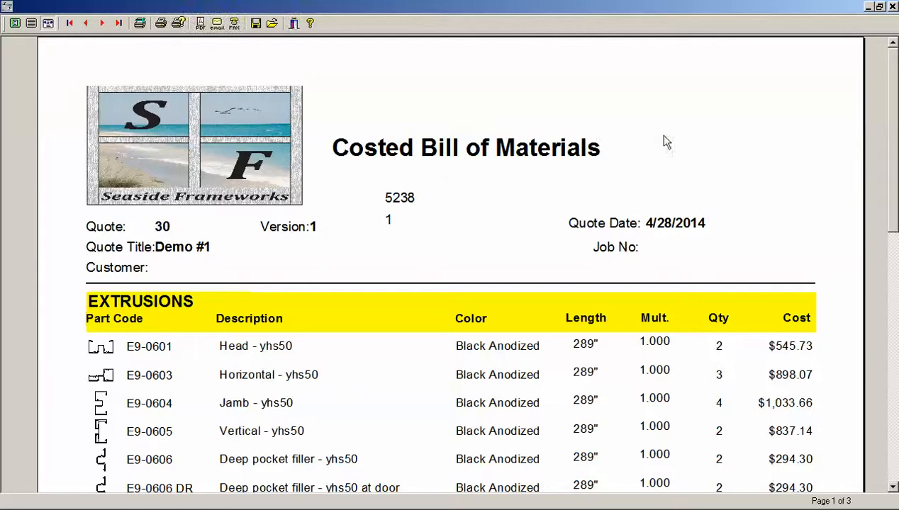
# Review the extrusion, fill and component costs on the first page of the Costed Bill of Materials
pyautogui.moveTo(892, 151); pyautogui.dragTo(893, 216)
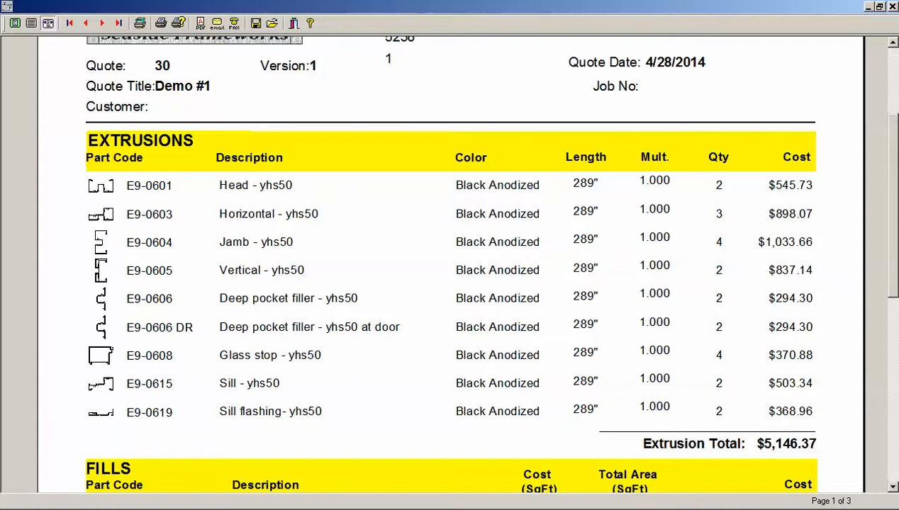
pyautogui.scroll(-5, 882, 250)
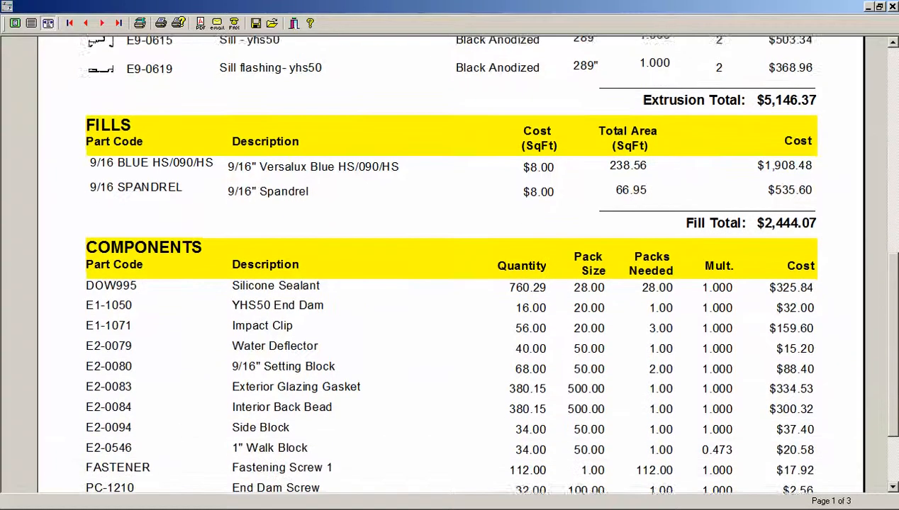
pyautogui.scroll(-1, 468, 263)
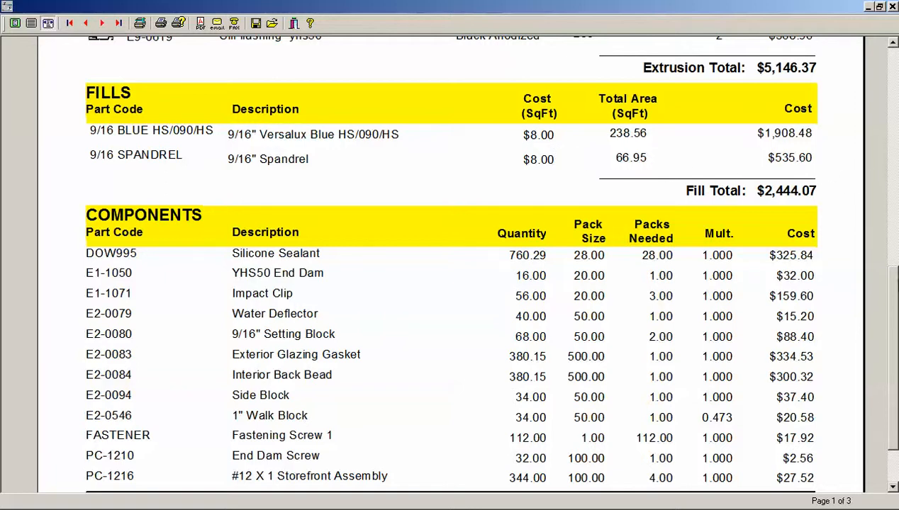
pyautogui.scroll(-3, 894, 321)
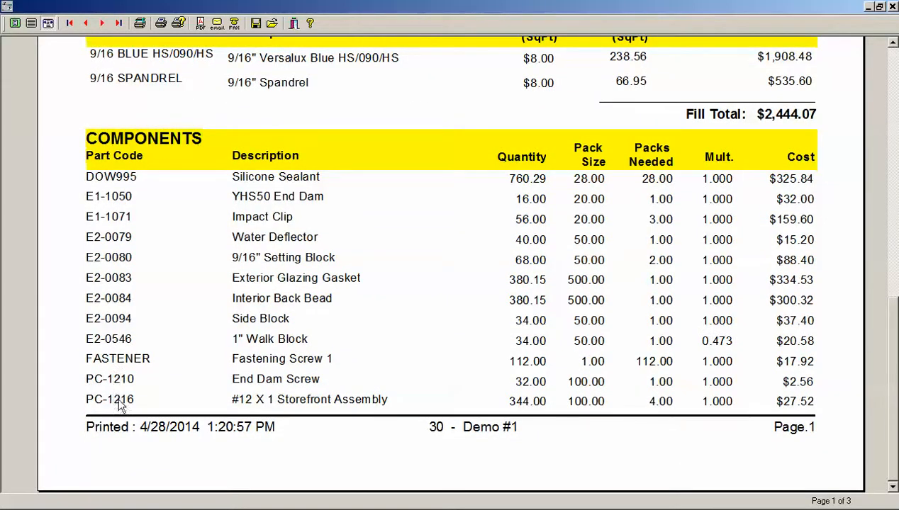
# Review the door package, labor and miscellaneous costs on page 2 of the Costed Bill of Materials
pyautogui.click(102, 24)
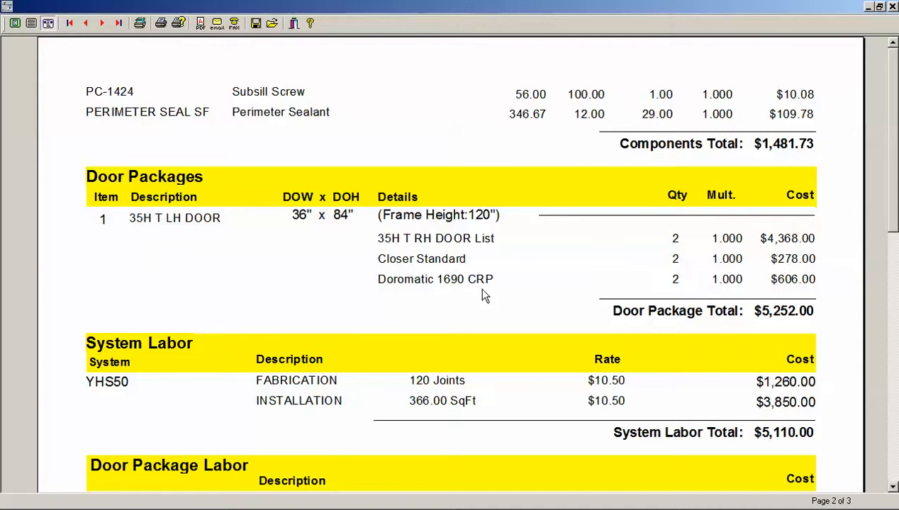
pyautogui.scroll(-2, 886, 216)
pyautogui.scroll(2, 805, 131)
pyautogui.scroll(-9, 894, 218)
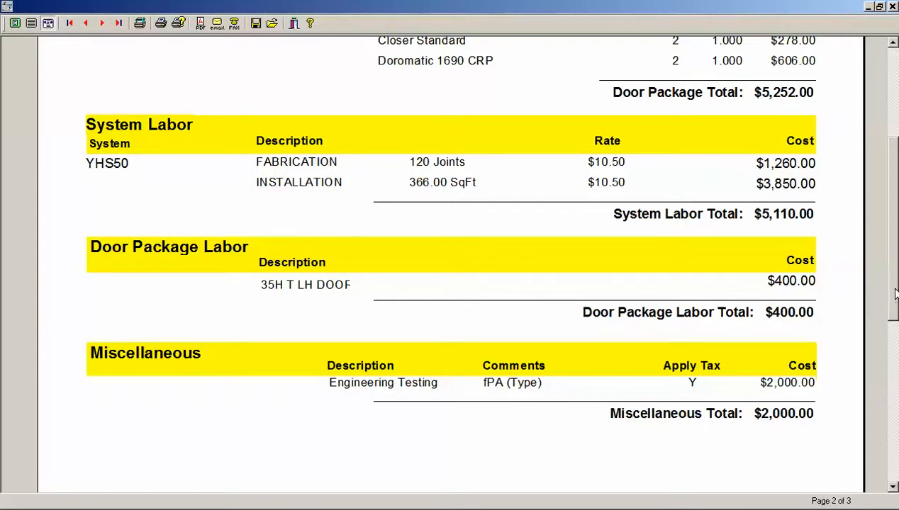
pyautogui.scroll(-5, 894, 294)
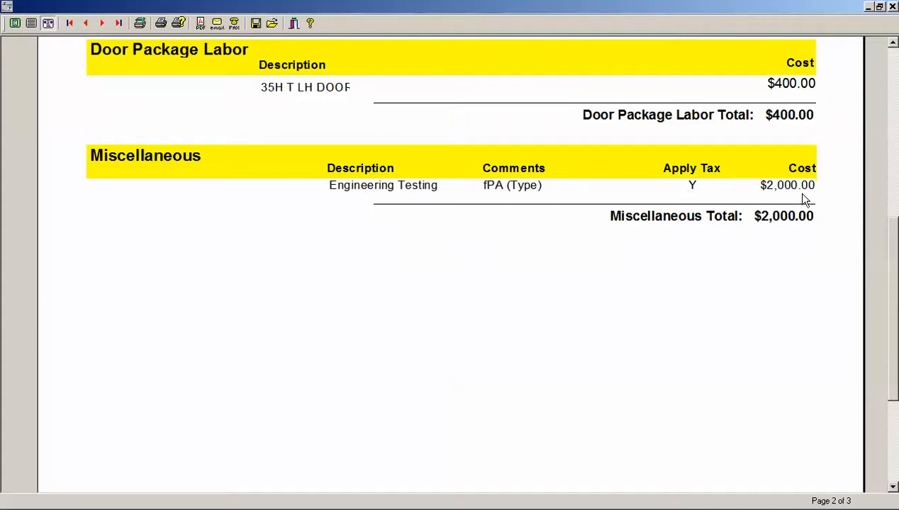
# Review the cost summary and bid adjustment on page 3 of the Costed Bill of Materials, and close the report
pyautogui.click(102, 24)
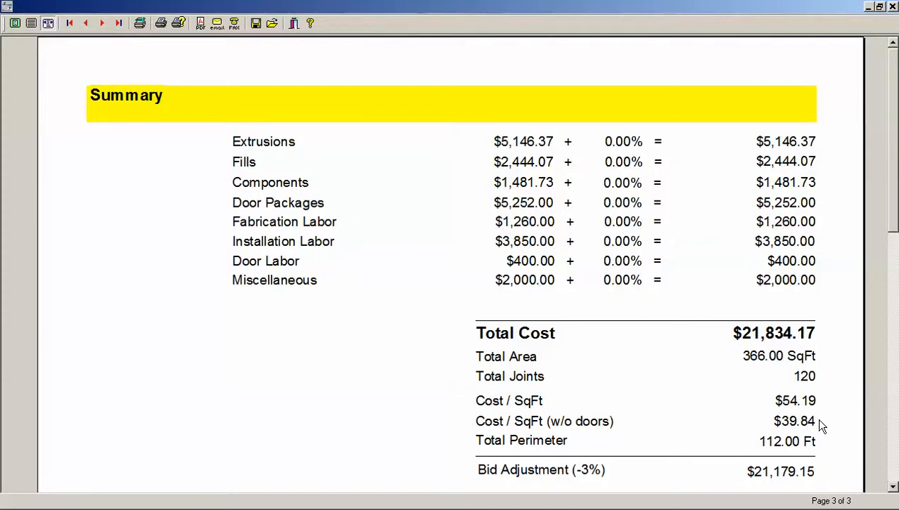
pyautogui.scroll(-5, 891, 223)
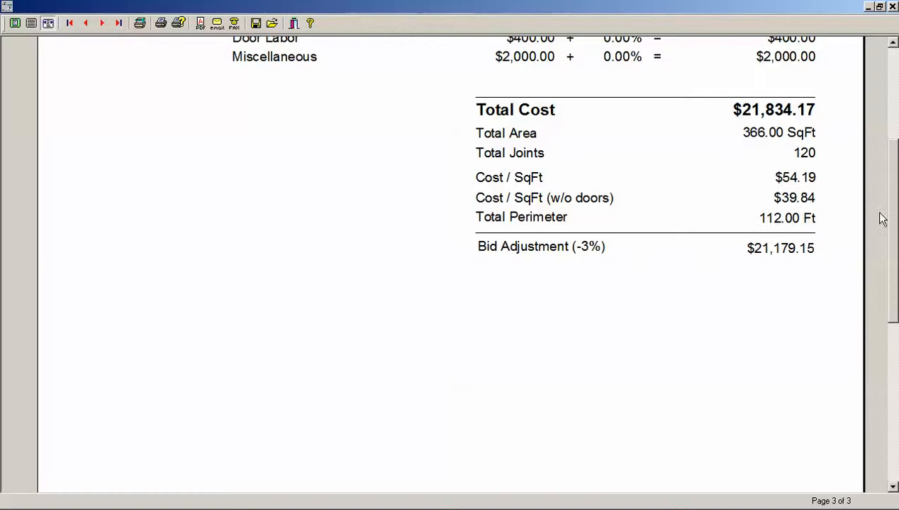
pyautogui.scroll(3, 887, 213)
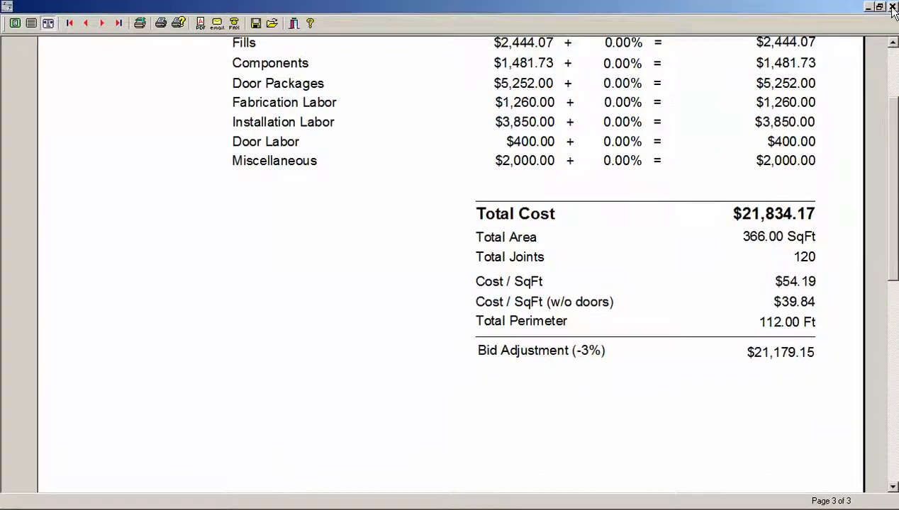
pyautogui.click(892, 7)
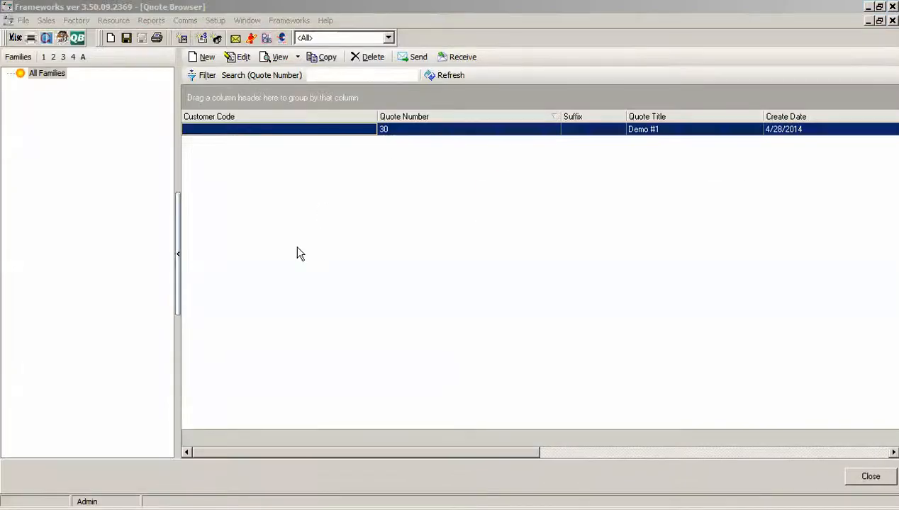